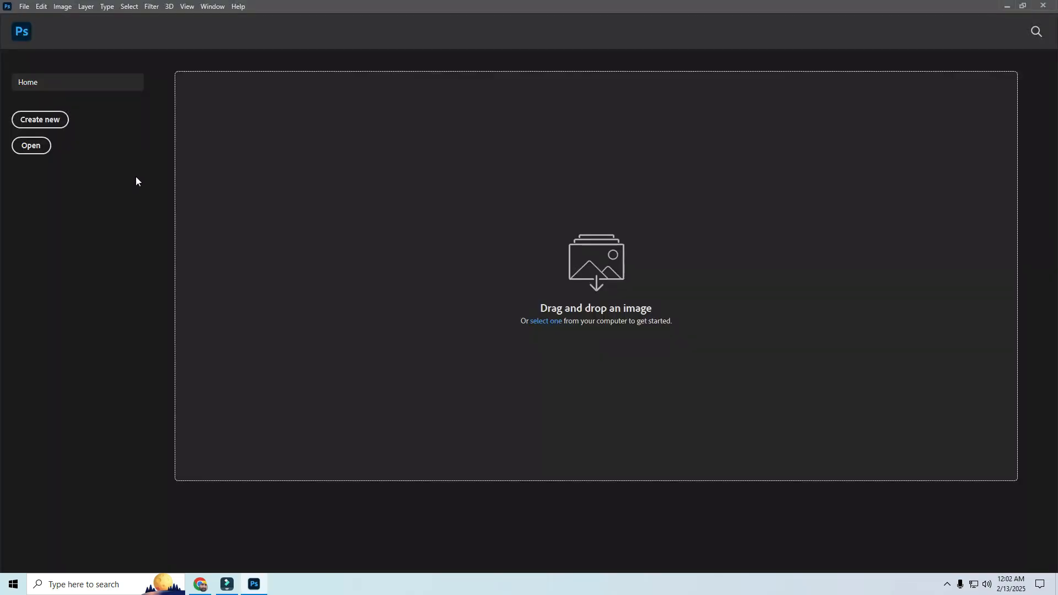
Step: Load the image files 70.png and 71.png from disk as layers of a single stacked document
left_click(24, 7)
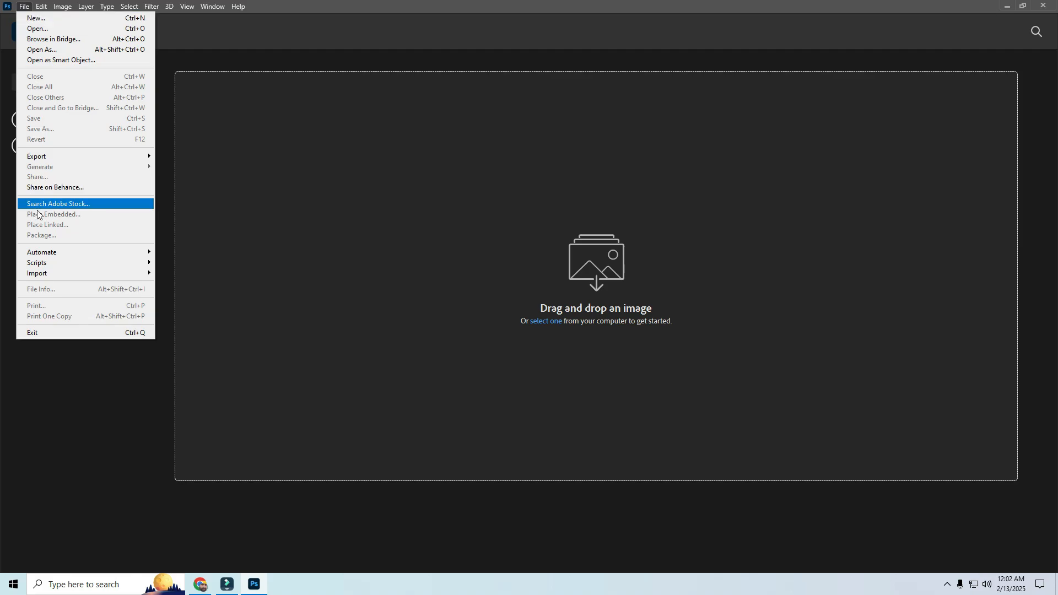
mouse_move(43, 264)
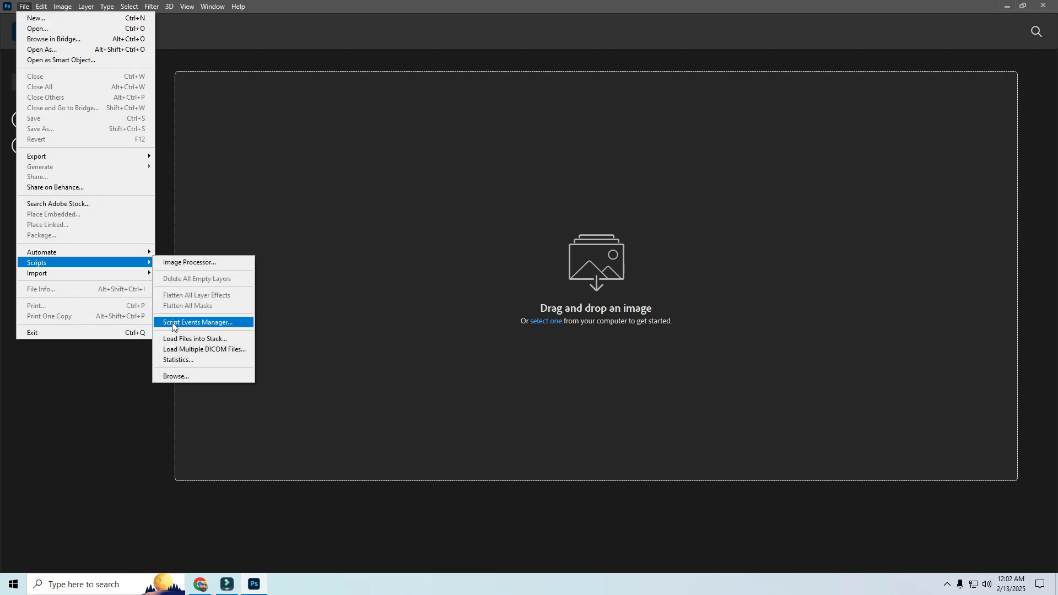
left_click(167, 339)
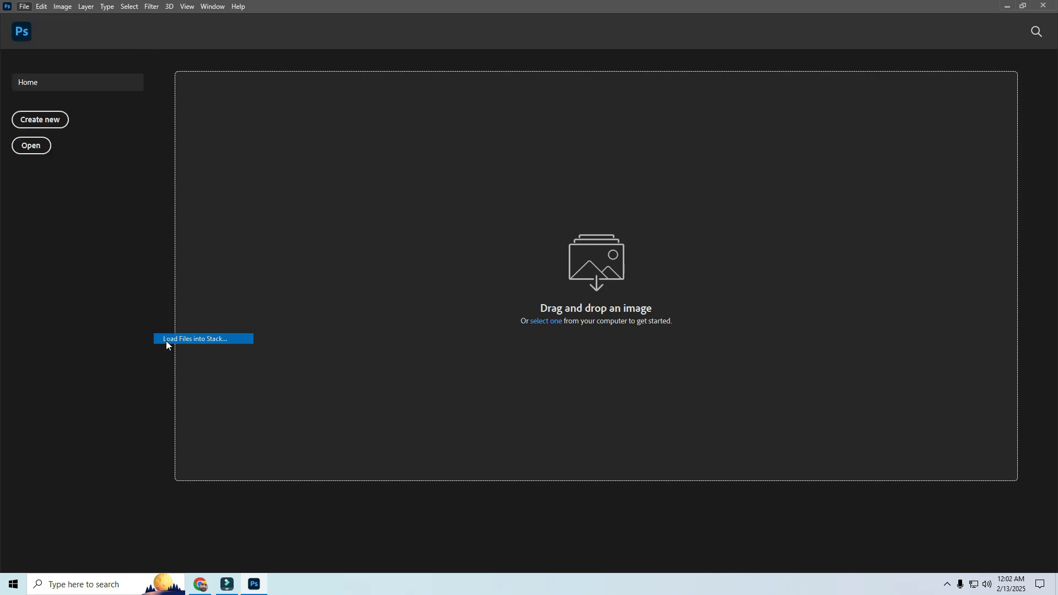
left_click(584, 254)
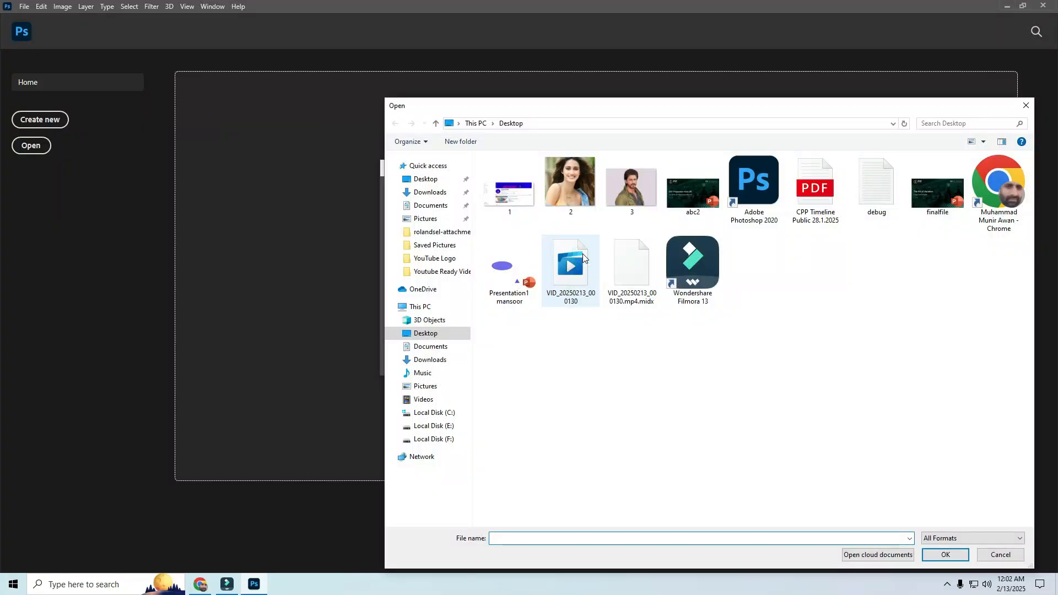
left_click(810, 410, "shift")
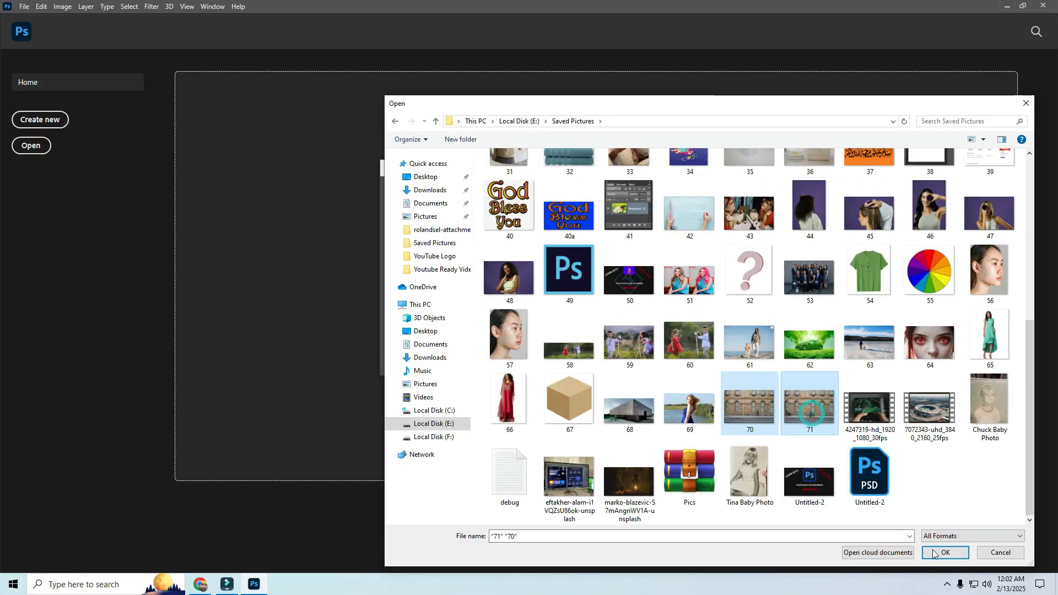
left_click(944, 553)
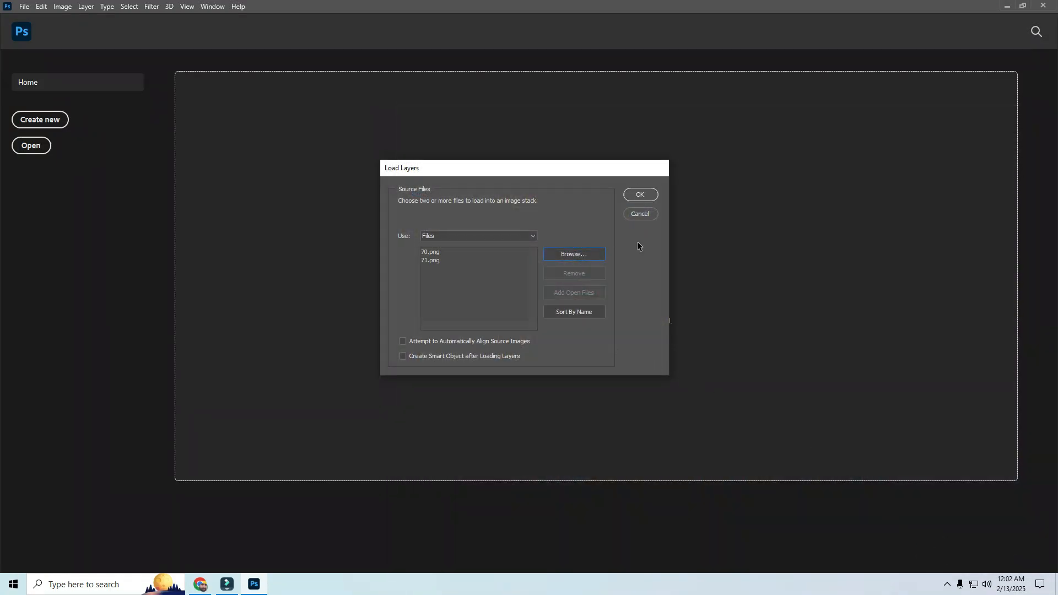
key("Return")
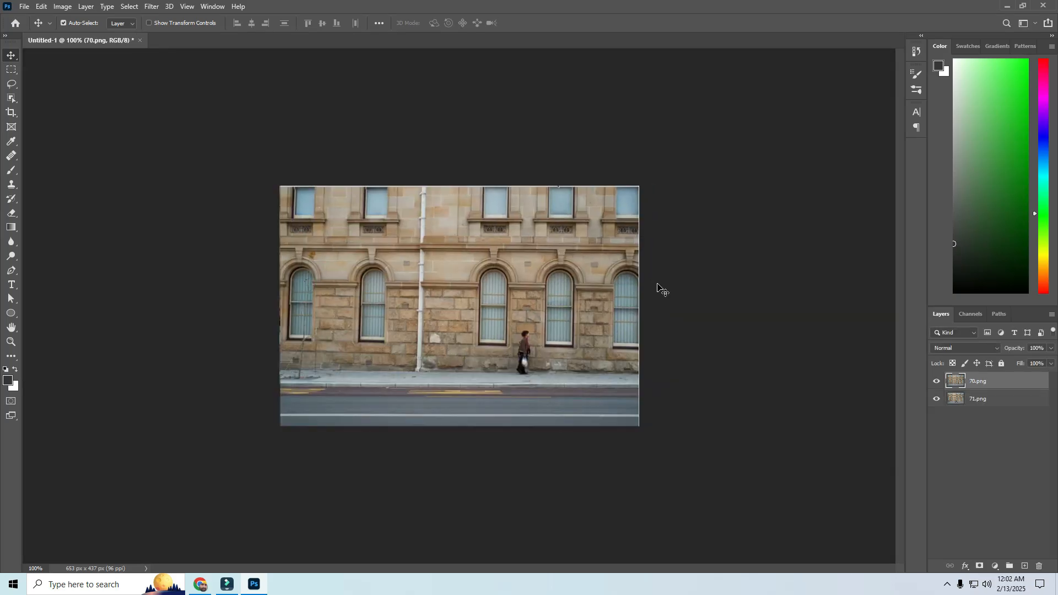
Step: Compare the two street photos by switching the 70.png layer's visibility off and on
key("ctrl+plus")
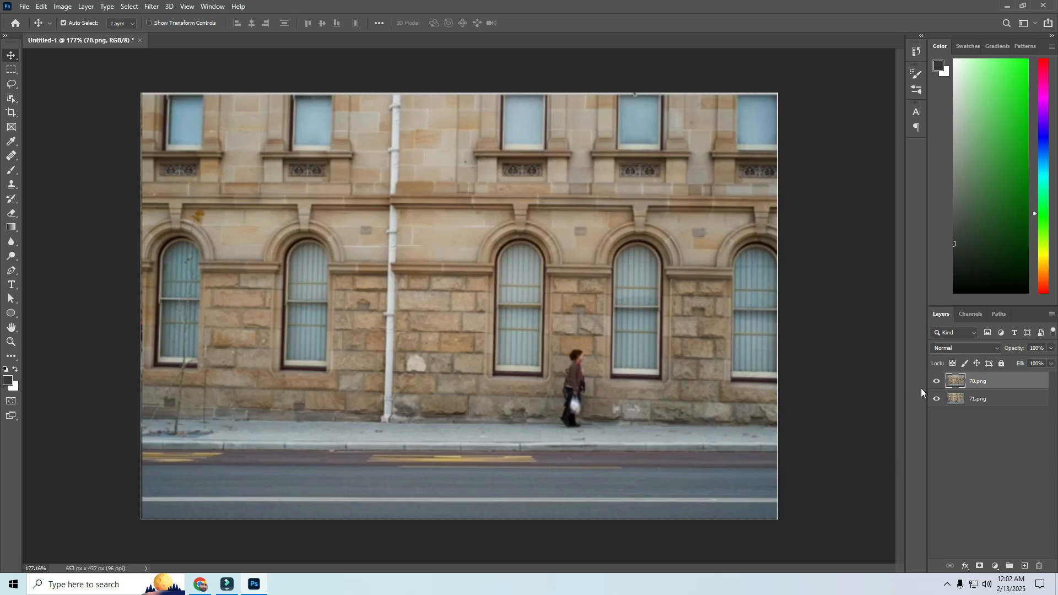
left_click(939, 382)
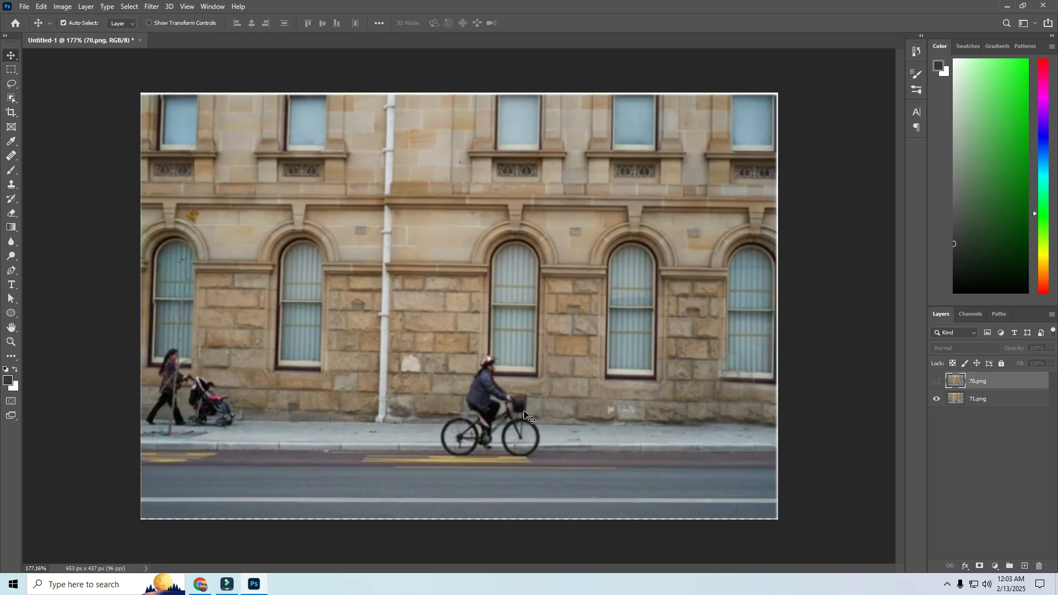
left_click(939, 385)
left_click(939, 385)
left_click(939, 385)
left_click(937, 381)
Step: Auto-align the 70.png and 71.png layers using the Auto projection
left_click(996, 400, "shift")
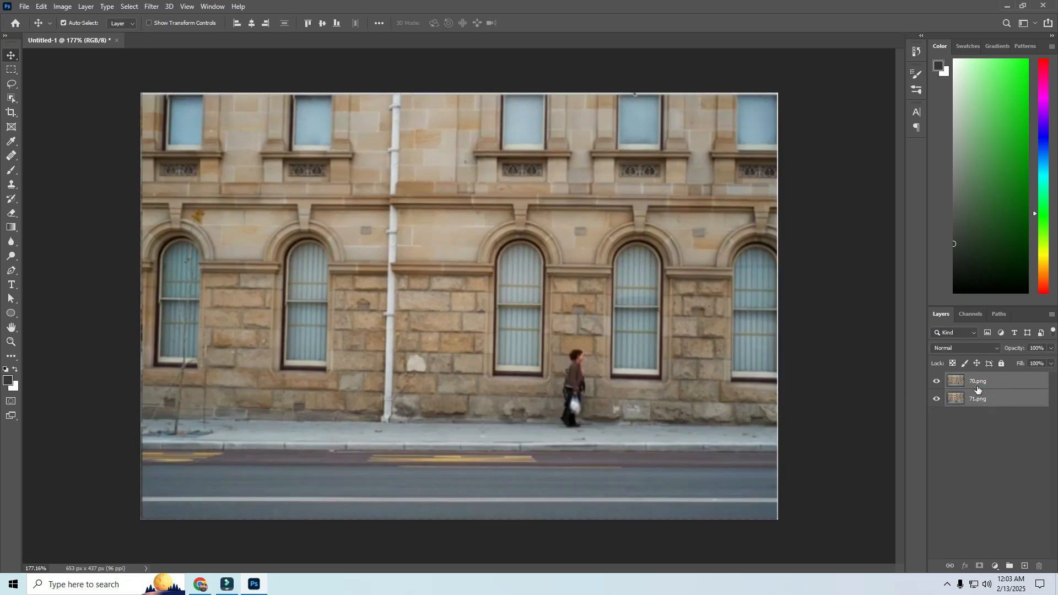
left_click(41, 6)
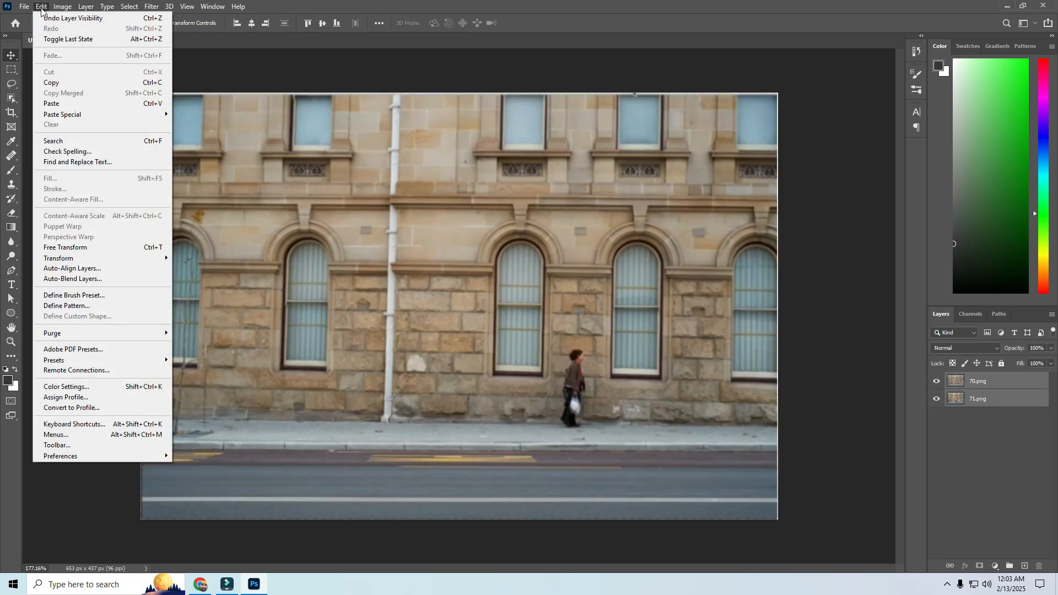
left_click(68, 269)
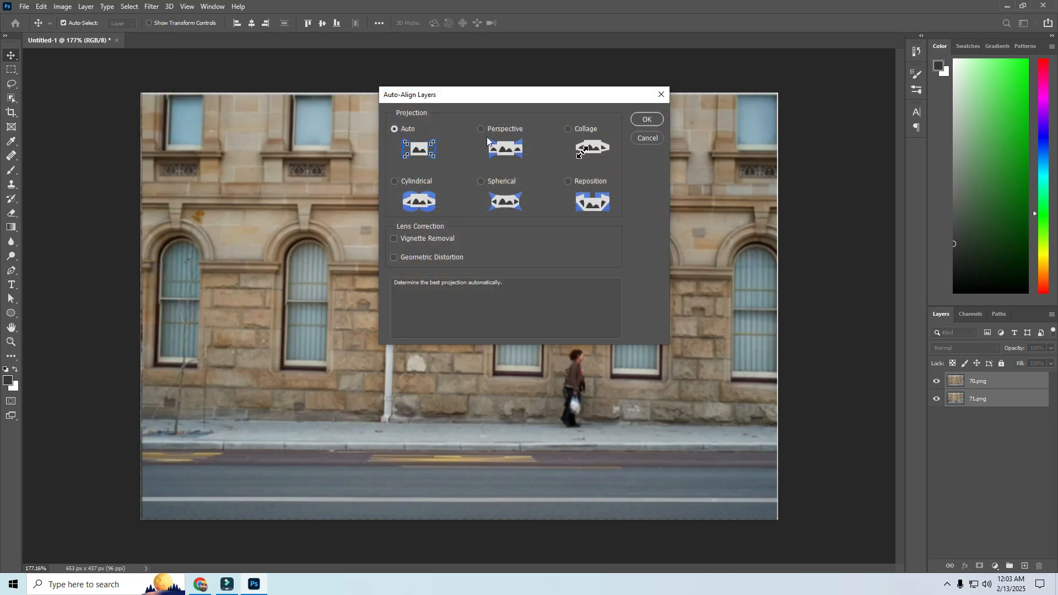
left_click(645, 119)
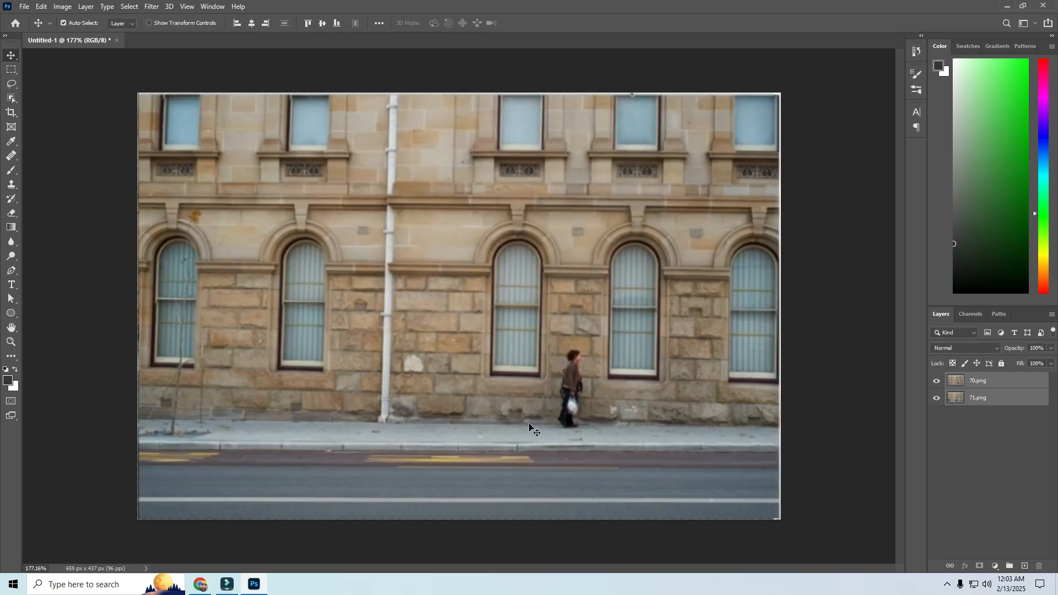
Step: Add a layer mask to the 70.png layer and paint it black with a smaller brush to reveal the stroller pedestrian and the cyclist
left_click(984, 385)
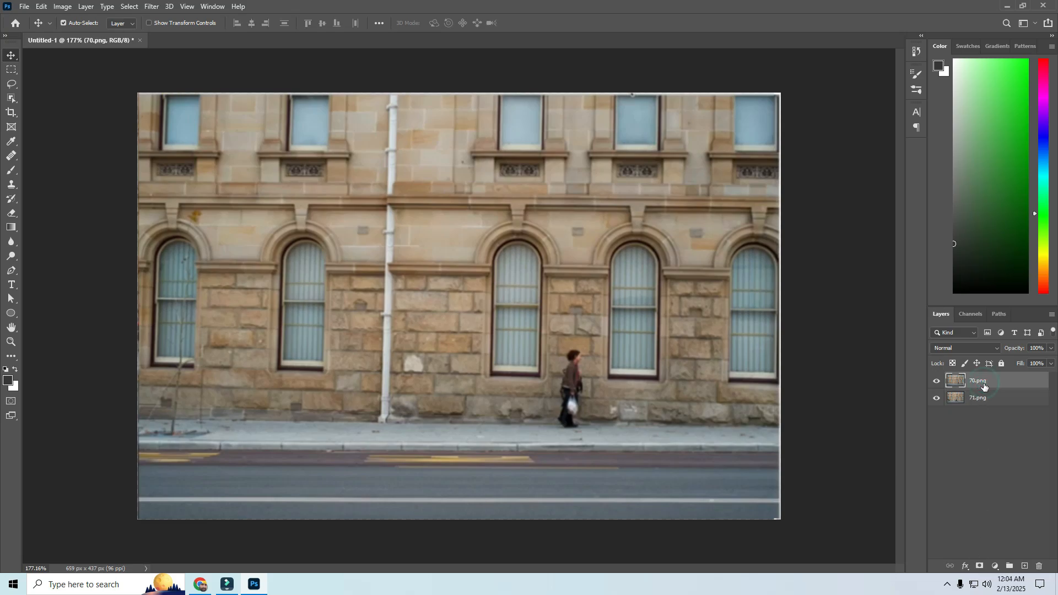
left_click(979, 566)
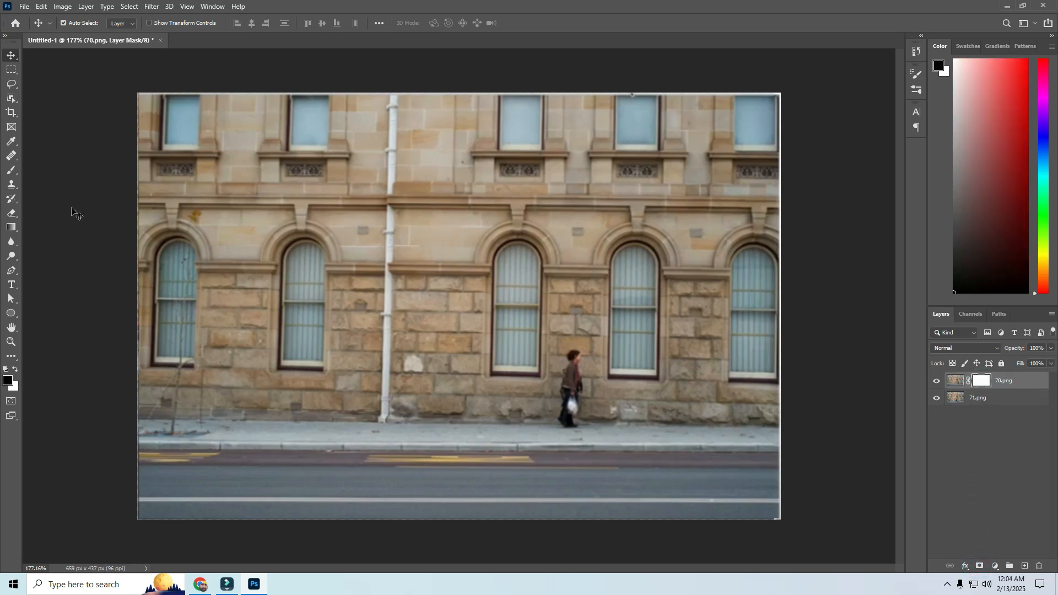
left_click(13, 174)
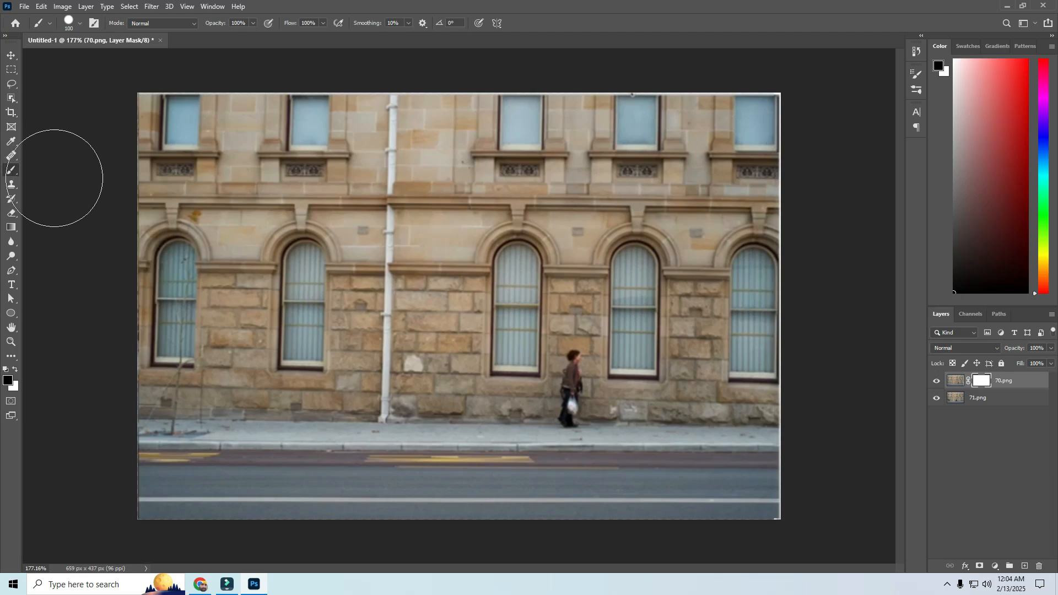
key("bracketleft")
key("bracketleft")
key("bracketleft")
key("bracketleft")
key("bracketleft")
key("bracketleft")
mouse_move(179, 409)
left_mouse_down()
mouse_move(168, 400)
mouse_move(176, 413)
mouse_move(199, 408)
mouse_move(188, 375)
mouse_move(170, 385)
mouse_move(195, 414)
mouse_move(209, 385)
mouse_move(176, 384)
mouse_move(175, 416)
mouse_move(193, 419)
mouse_move(207, 402)
mouse_move(189, 370)
mouse_move(171, 386)
mouse_move(166, 418)
mouse_move(187, 438)
left_mouse_up()
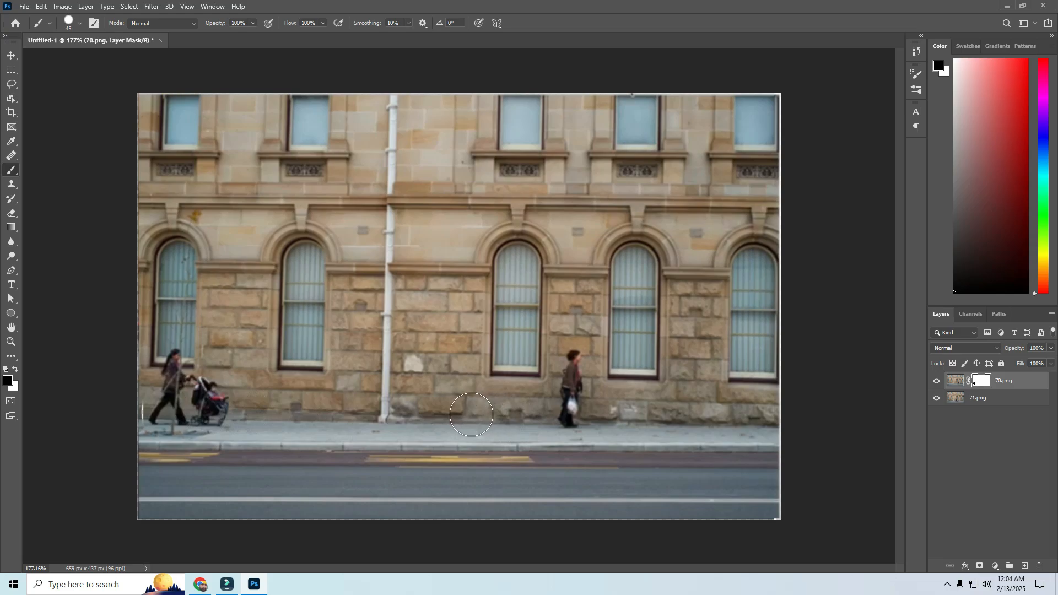
mouse_move(471, 411)
left_mouse_down()
mouse_move(475, 436)
mouse_move(490, 424)
mouse_move(477, 417)
mouse_move(476, 436)
mouse_move(508, 437)
mouse_move(515, 414)
mouse_move(503, 401)
mouse_move(485, 401)
mouse_move(468, 428)
mouse_move(498, 447)
mouse_move(525, 447)
mouse_move(533, 424)
mouse_move(495, 374)
left_mouse_up()
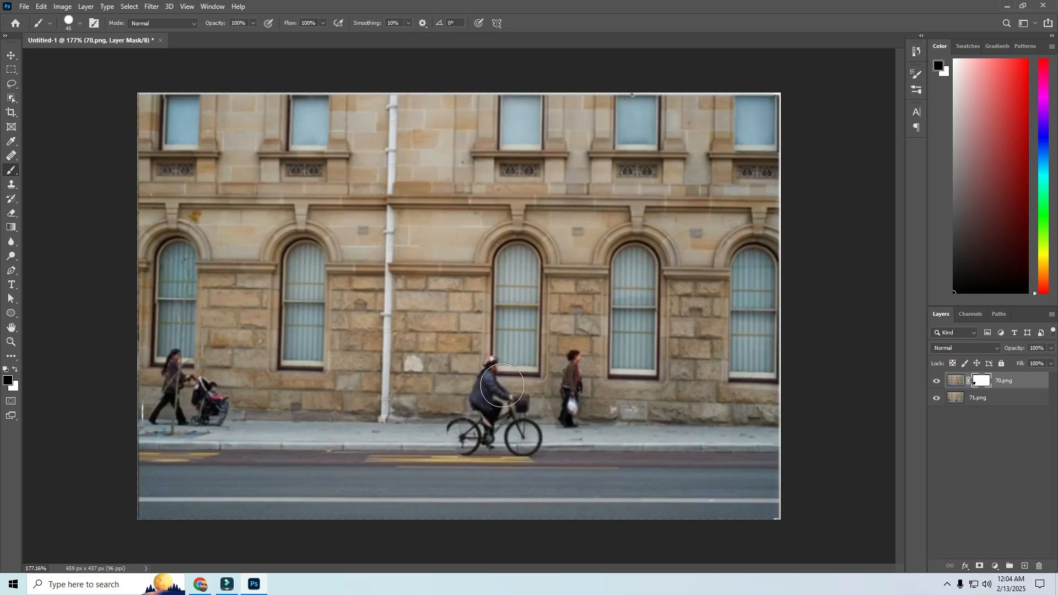
mouse_move(472, 431)
left_mouse_down()
mouse_move(463, 438)
mouse_move(485, 441)
mouse_move(523, 424)
left_mouse_up()
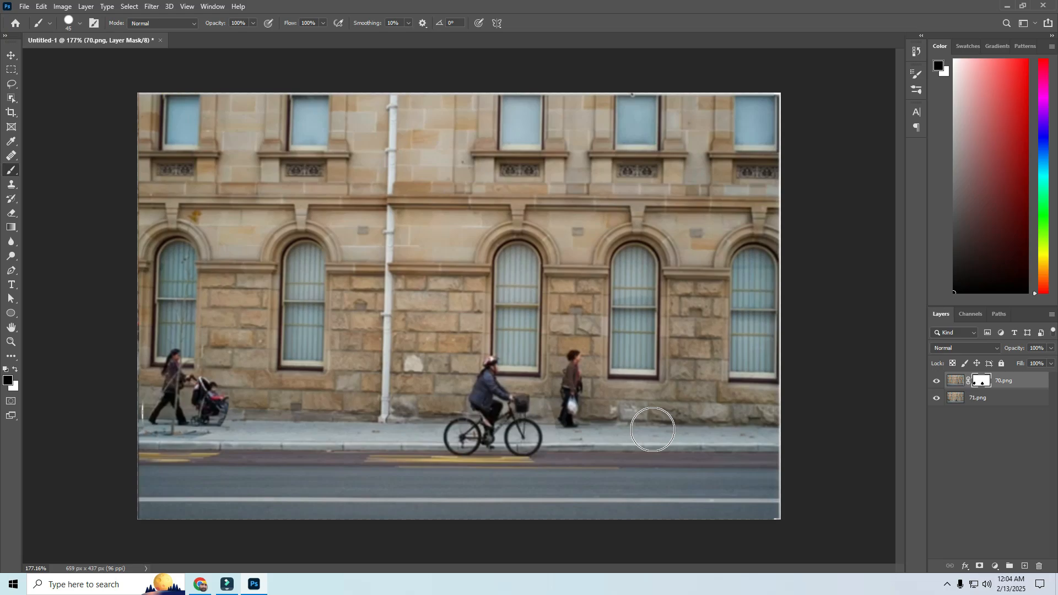
Step: Close the street photo composite without saving it
left_click(41, 6)
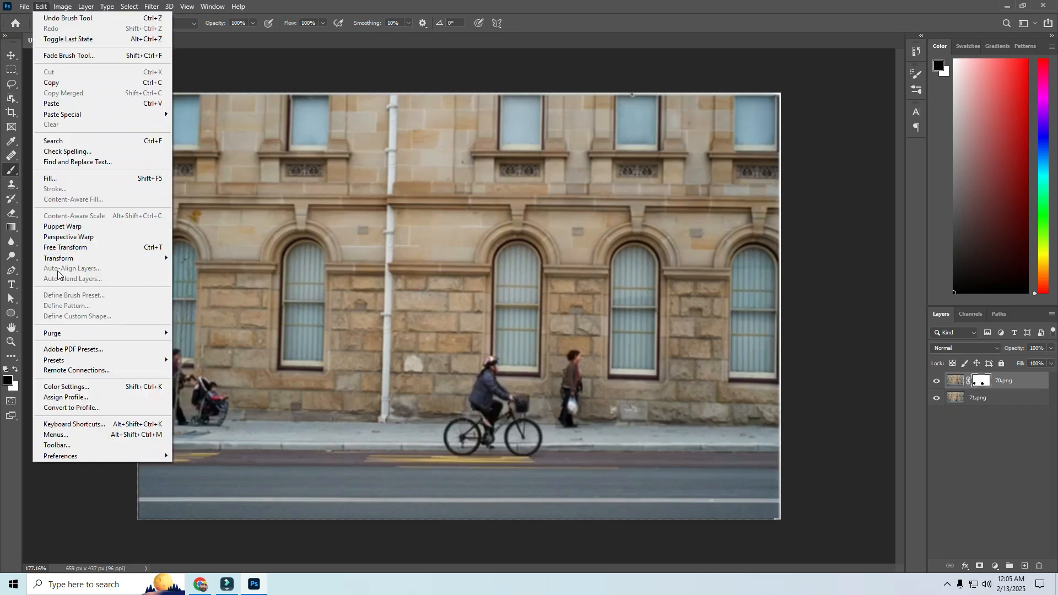
left_click(232, 69)
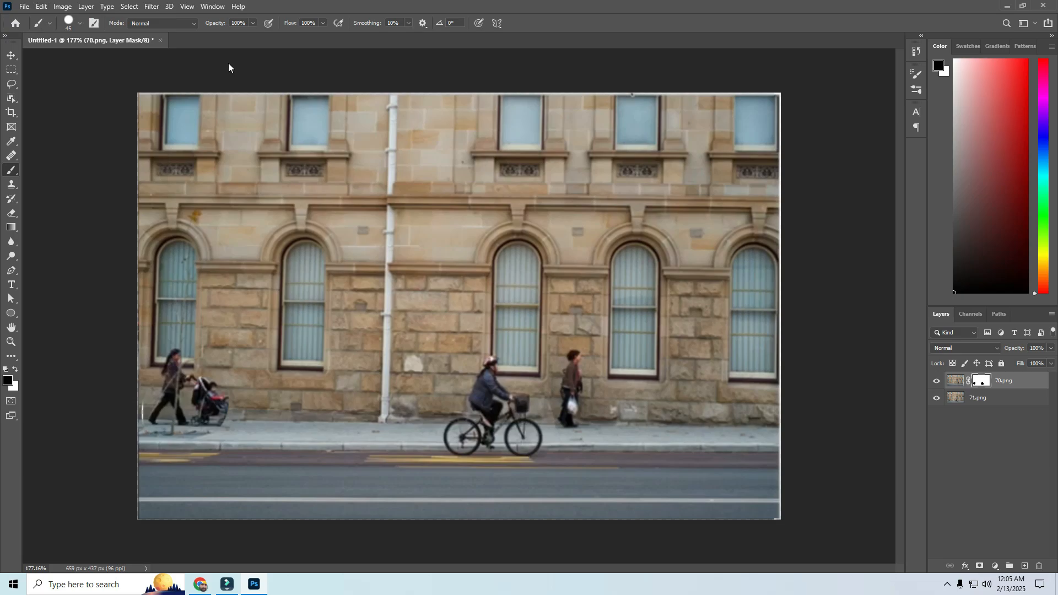
left_click(160, 41)
key("n")
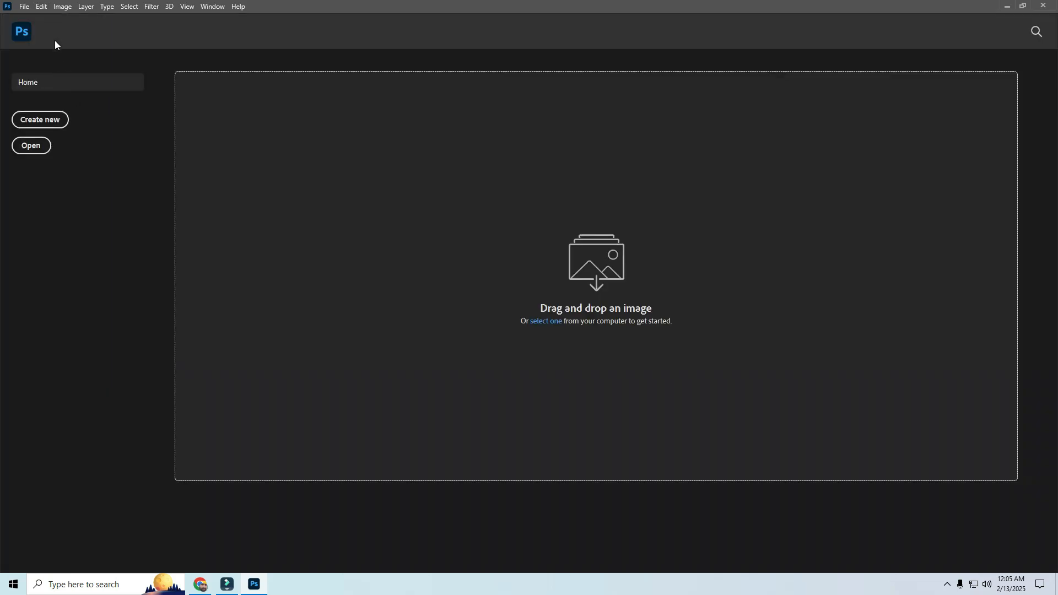
Step: Load the portraits 2.PNG and 3.PNG from the Desktop as layers of one new stacked document
left_click(24, 6)
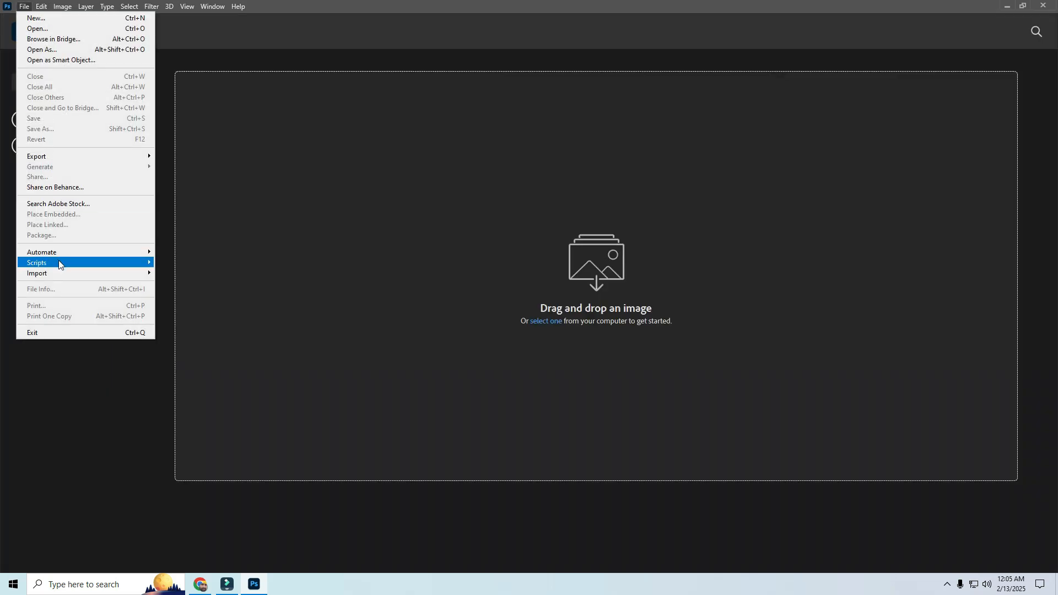
mouse_move(59, 260)
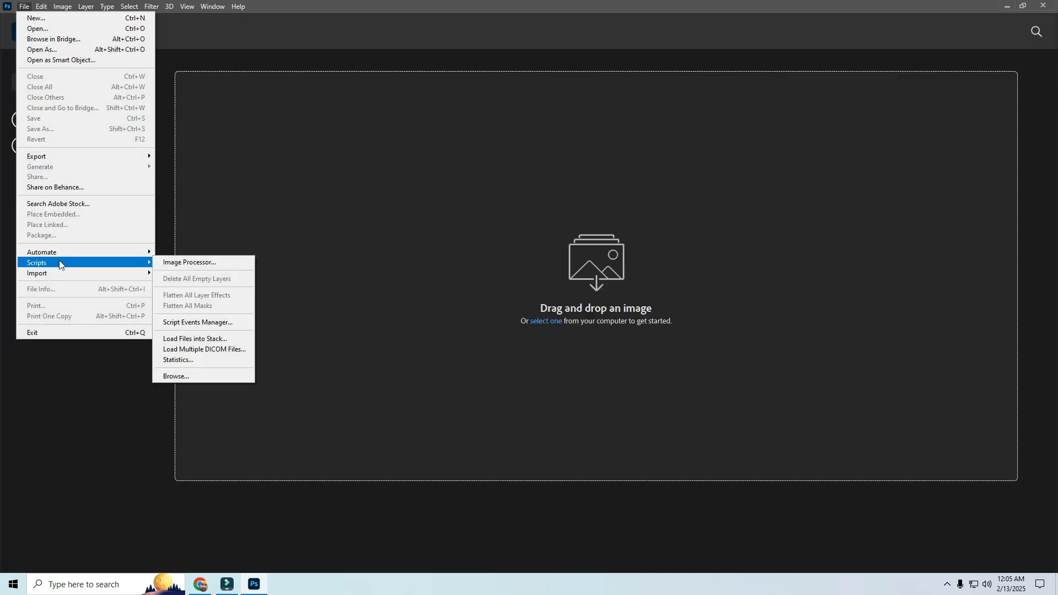
left_click(172, 340)
left_click(576, 254)
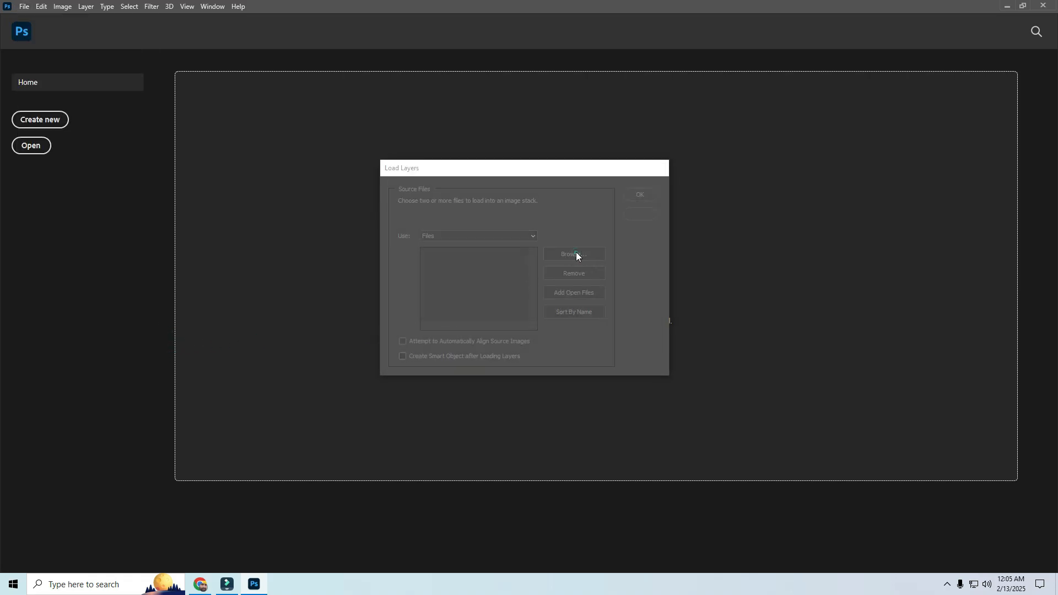
left_click(423, 177)
left_click(570, 190)
left_click(634, 202, "ctrl")
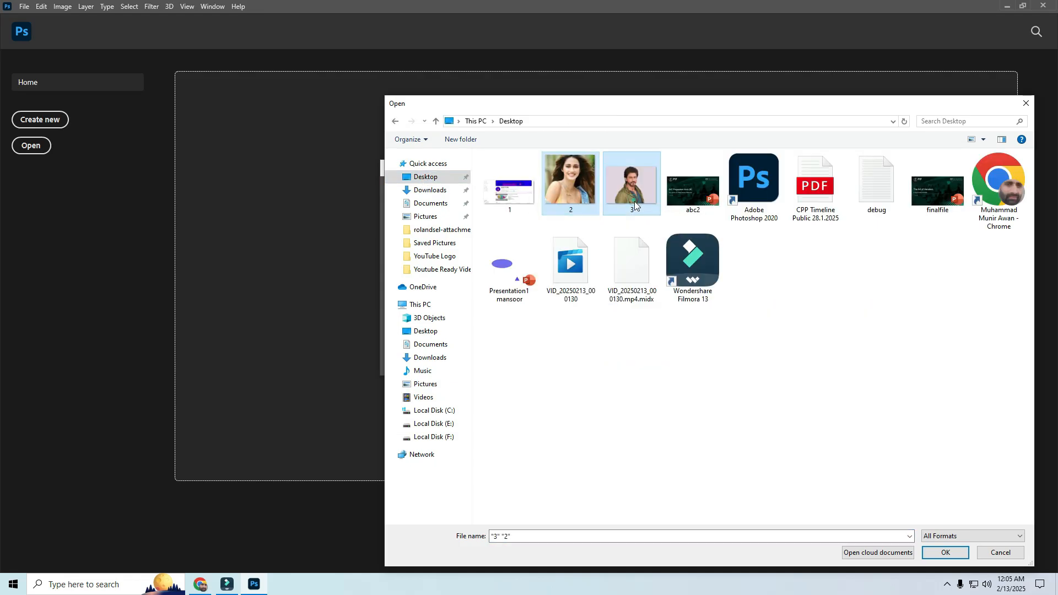
left_click(945, 553)
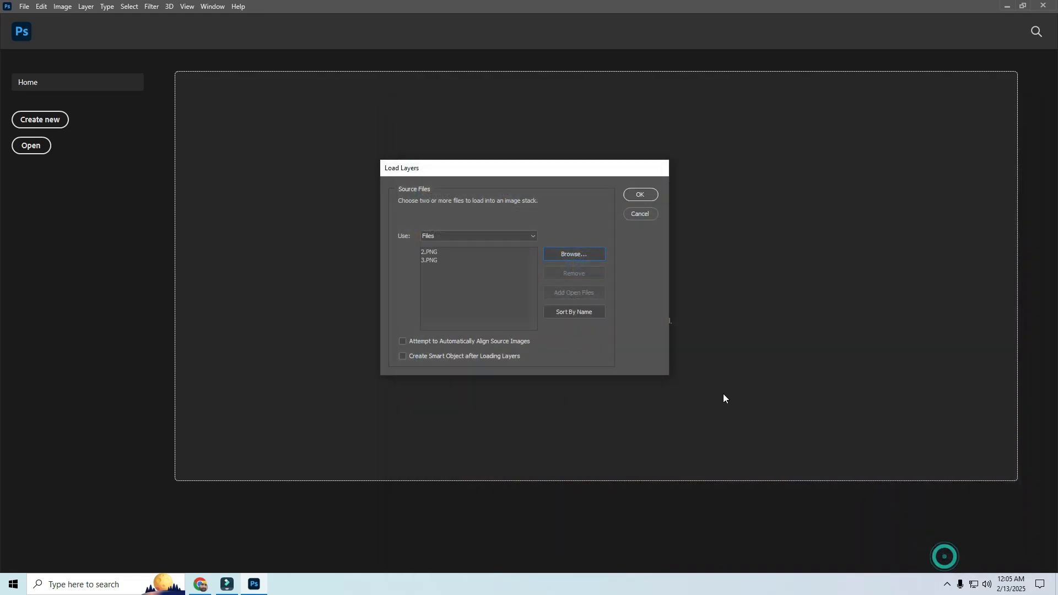
left_click(637, 198)
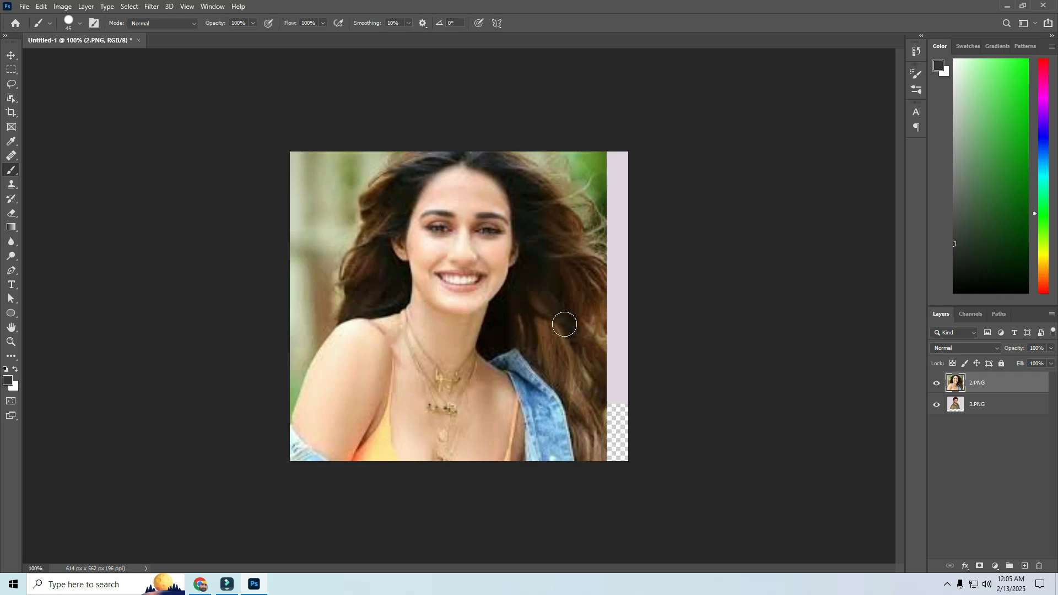
Step: Scale the 2.PNG layer down proportionally and place the woman's face over the man's face
key("v")
mouse_move(483, 278)
left_mouse_down()
mouse_move(504, 325)
mouse_move(475, 354)
mouse_move(484, 359)
mouse_move(497, 343)
mouse_move(501, 428)
mouse_move(486, 267)
left_mouse_up()
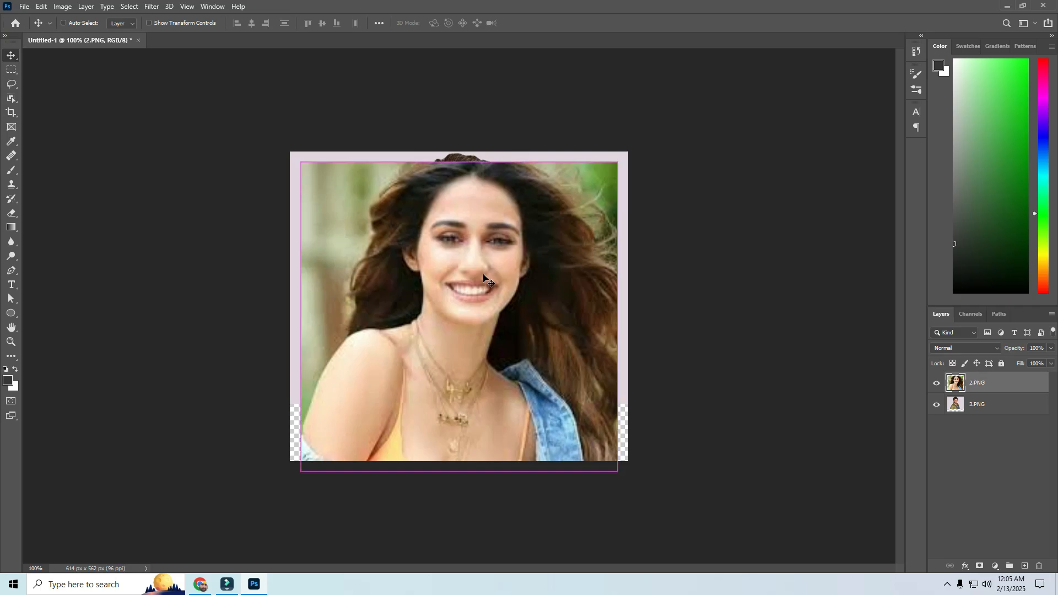
key("ctrl+t")
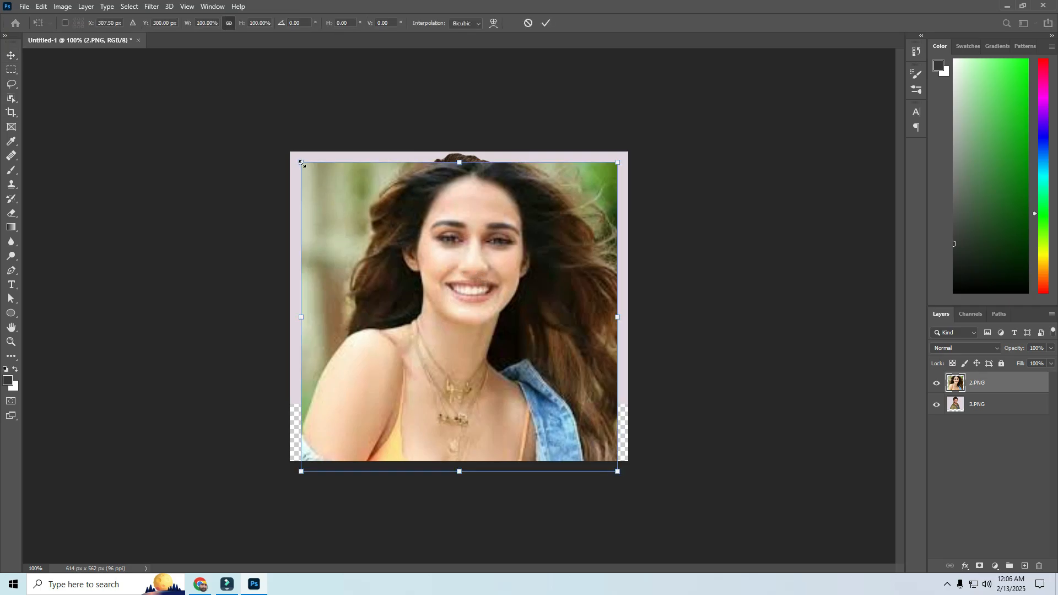
left_click_drag(302, 164, 402, 259)
left_click_drag(541, 345, 497, 267)
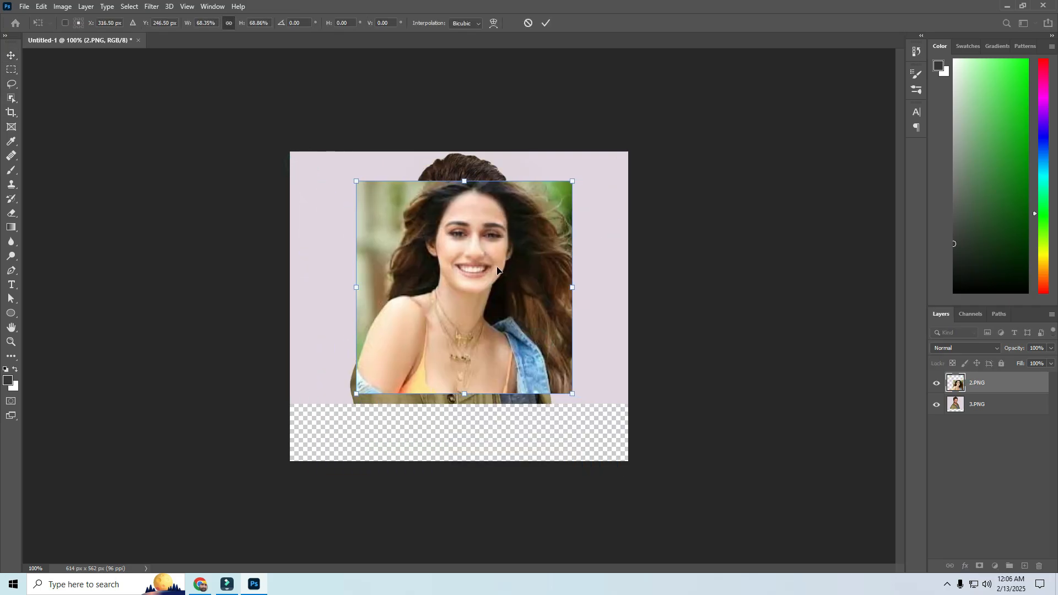
left_click_drag(356, 181, 368, 188)
left_click(545, 23)
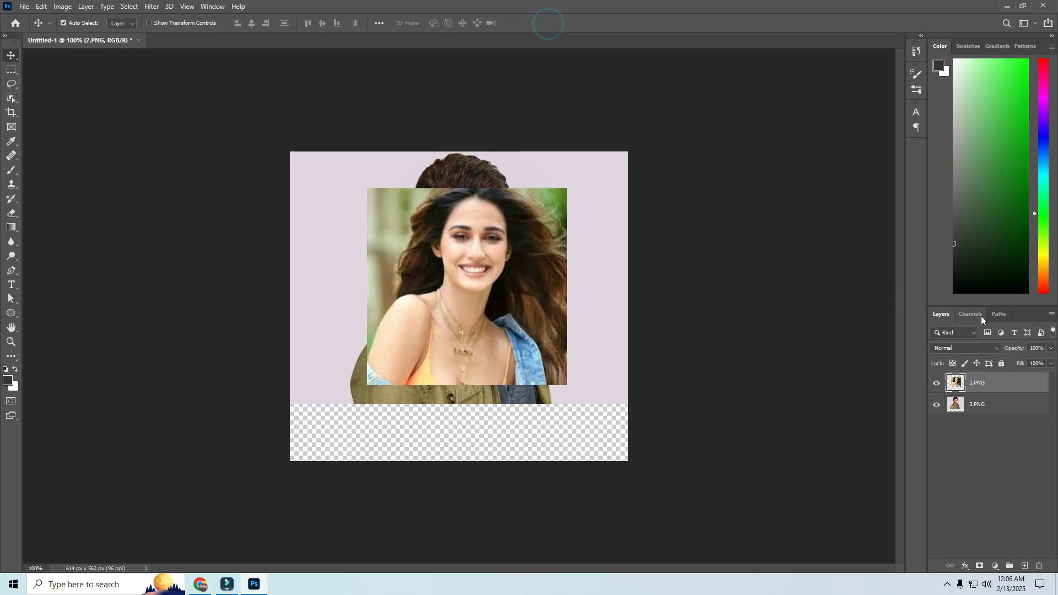
Step: Lower the 2.PNG layer's opacity to 45% and shift it slightly so the two faces line up
left_click(1050, 348)
left_click_drag(1050, 361, 1020, 365)
mouse_move(474, 271)
left_mouse_down()
mouse_move(477, 283)
mouse_move(471, 266)
left_mouse_up()
Step: Rotate the 2.PNG layer about -4.8° and enlarge it slightly to match the man's face, and restore its opacity to 100%
key("ctrl+t")
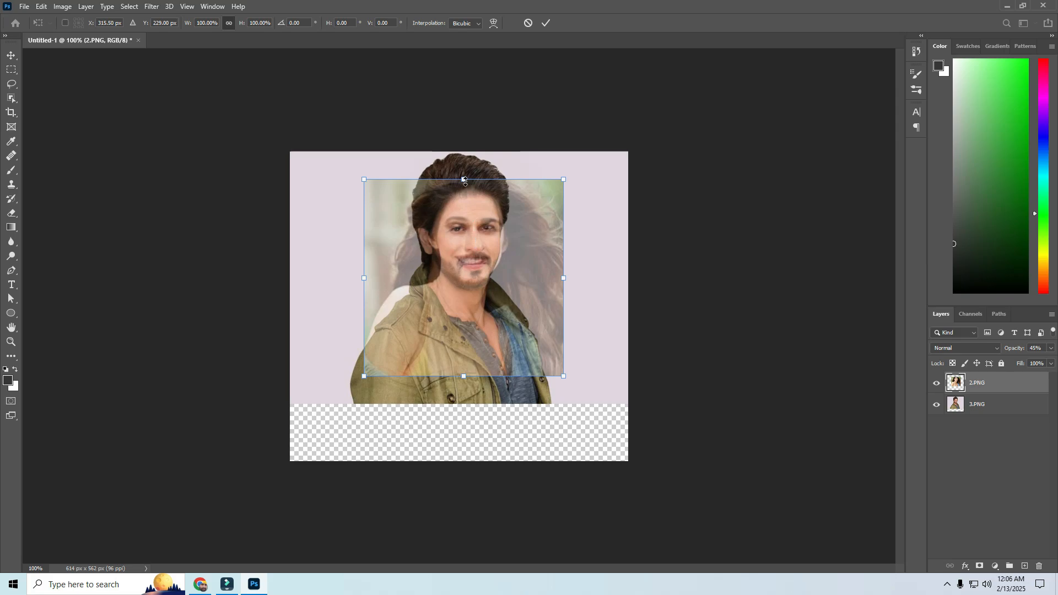
left_click_drag(464, 180, 526, 223)
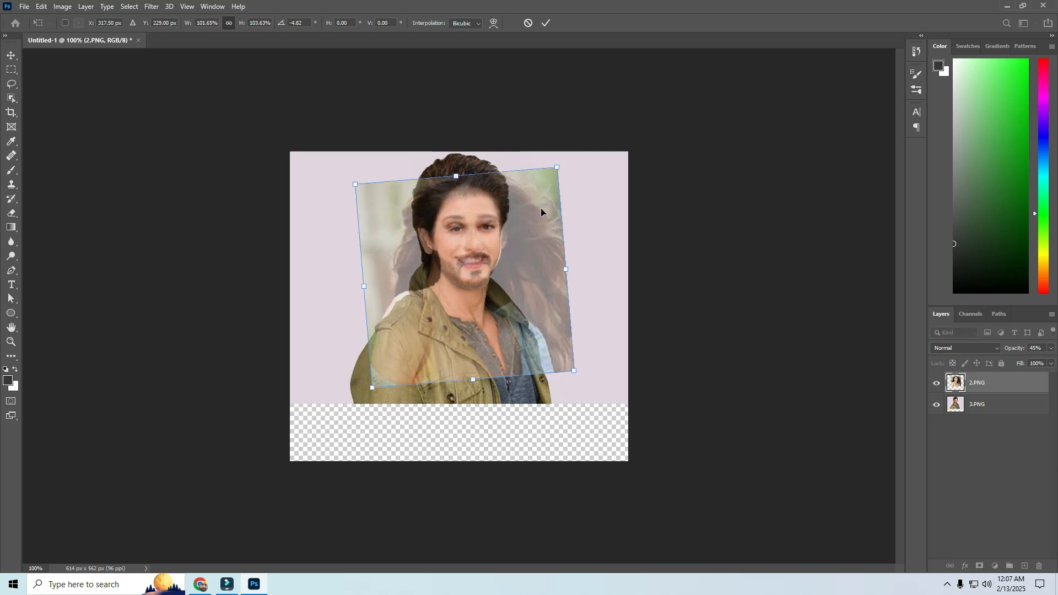
left_click(545, 24)
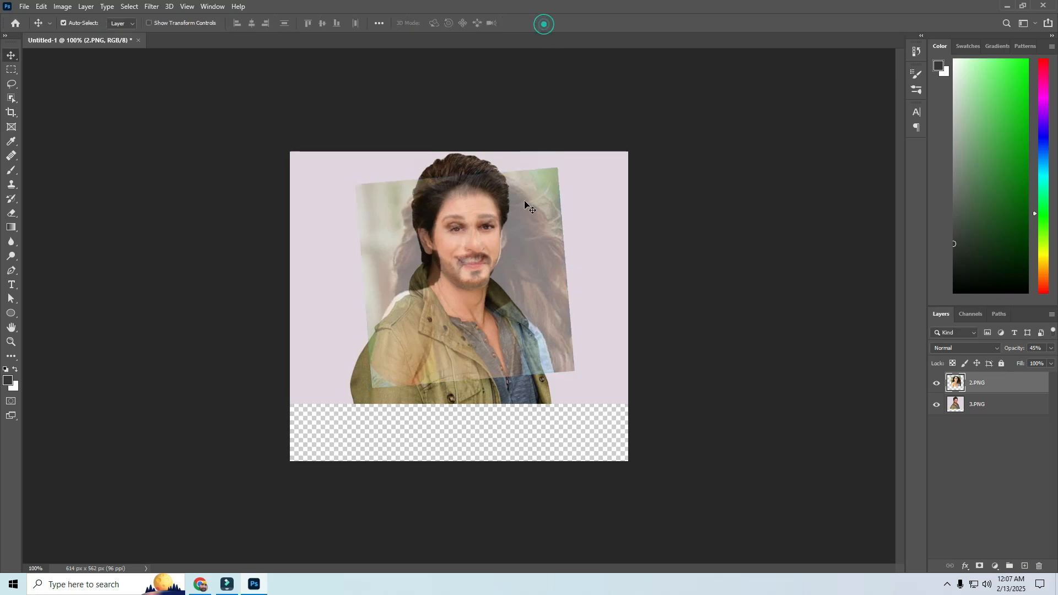
left_click(1052, 349)
left_click_drag(1023, 360, 1052, 367)
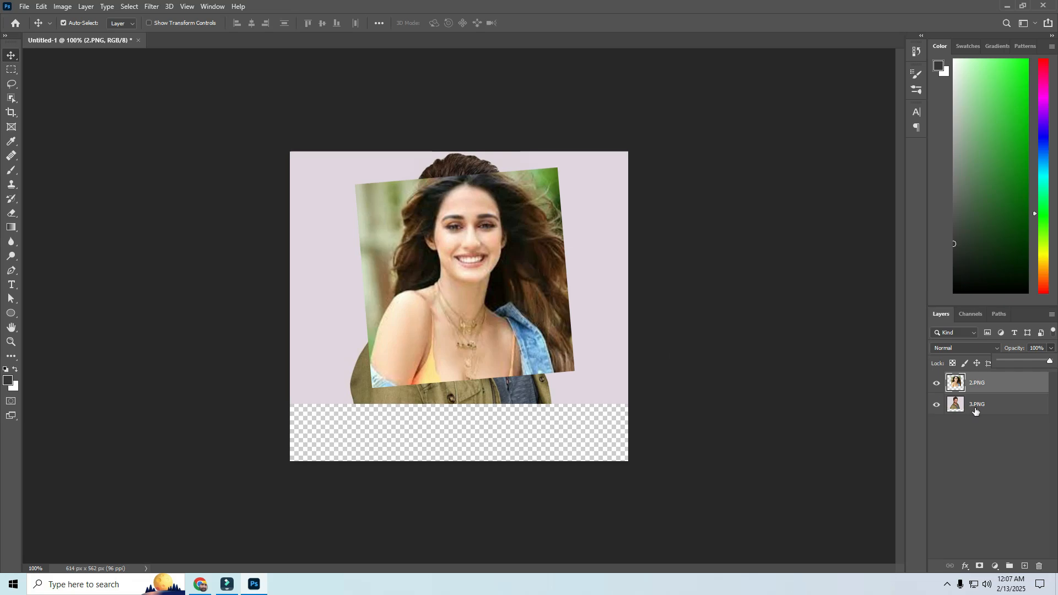
Step: Move the 3.PNG layer above 2.PNG, lasso the man's face and copy it to a new layer
left_click_drag(975, 409, 945, 380)
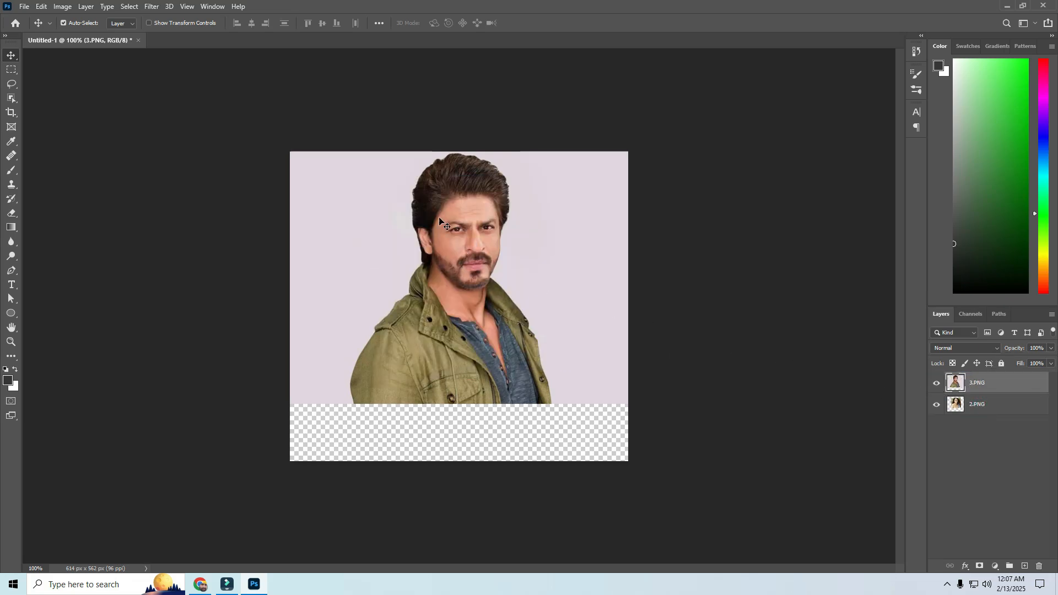
left_click(11, 86)
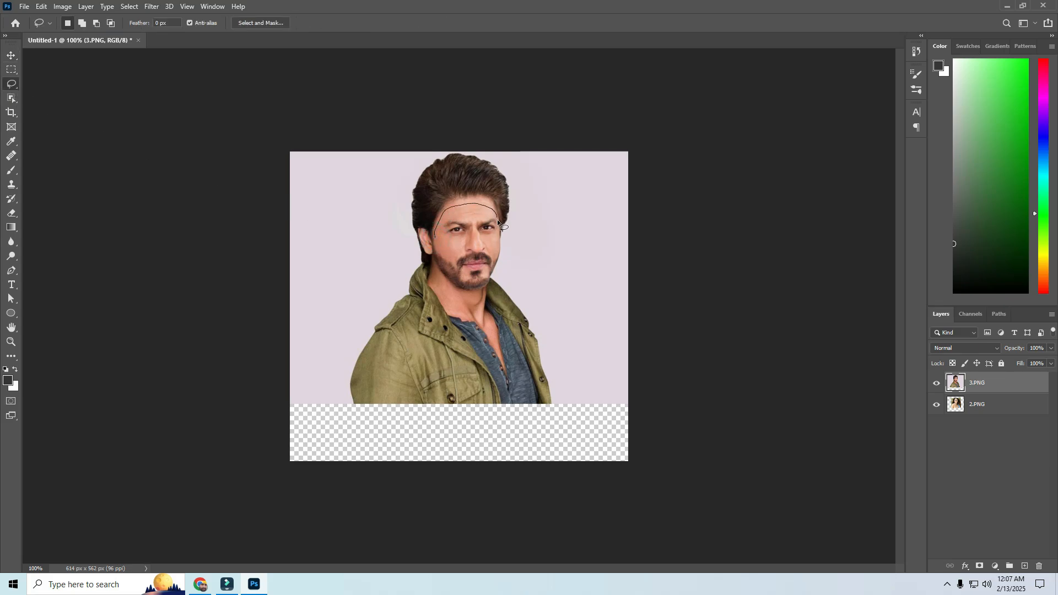
left_click_drag(498, 255, 488, 281)
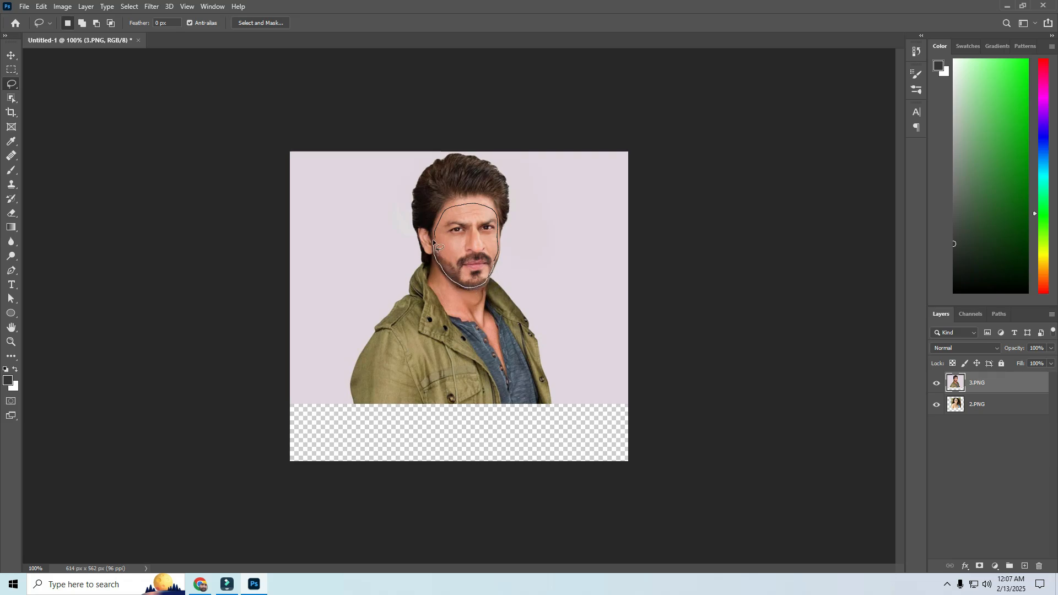
left_click_drag(432, 239, 434, 243)
key("ctrl+j")
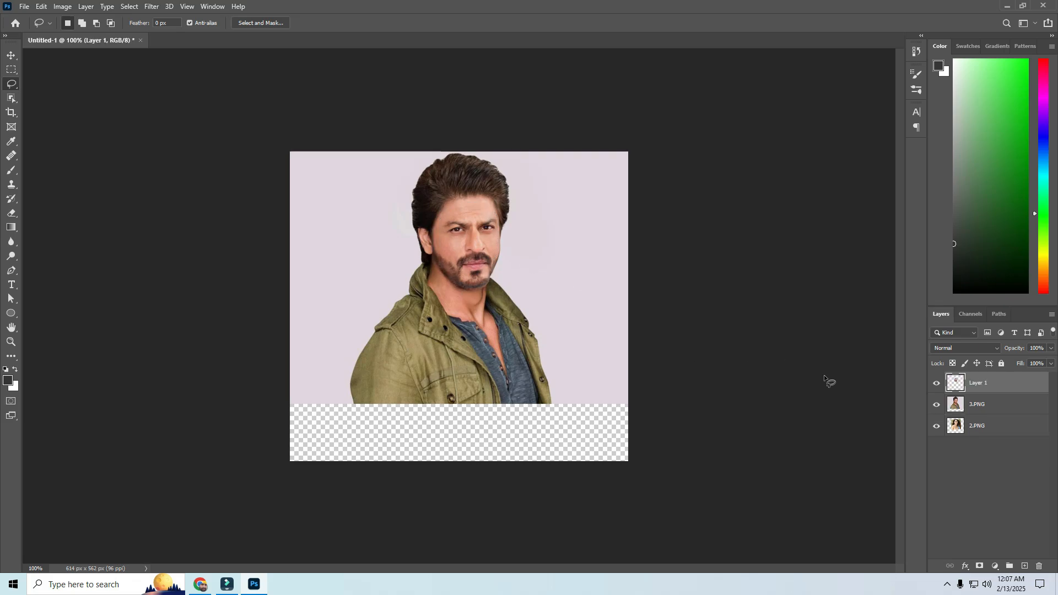
Step: Hide the 2.PNG and 3.PNG layers and lasso a selection slightly inside the edge of the cut-out face
left_click(936, 425)
left_click(936, 405)
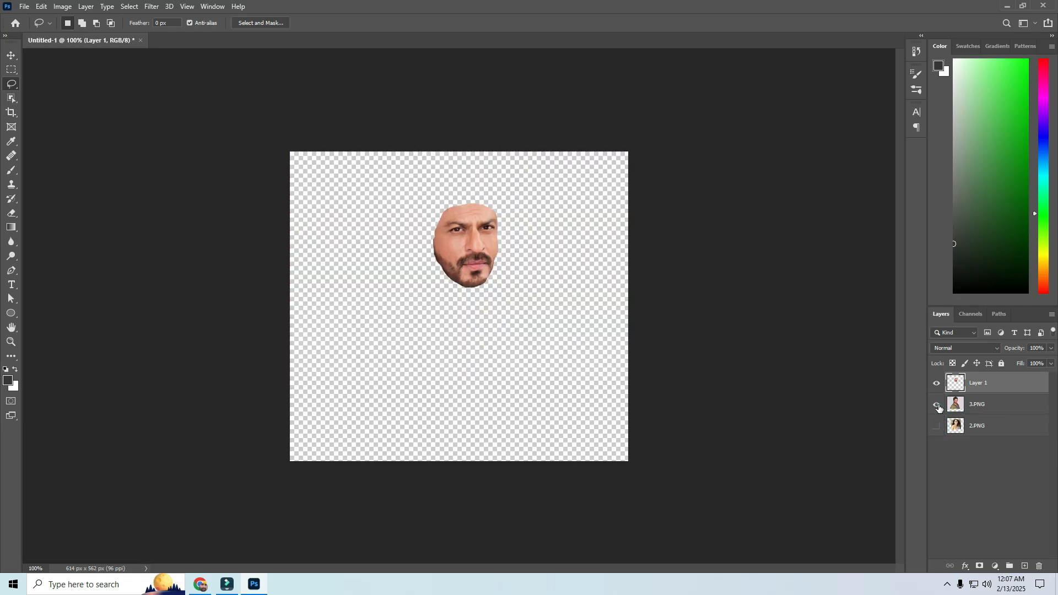
left_click(937, 405)
left_click(936, 404)
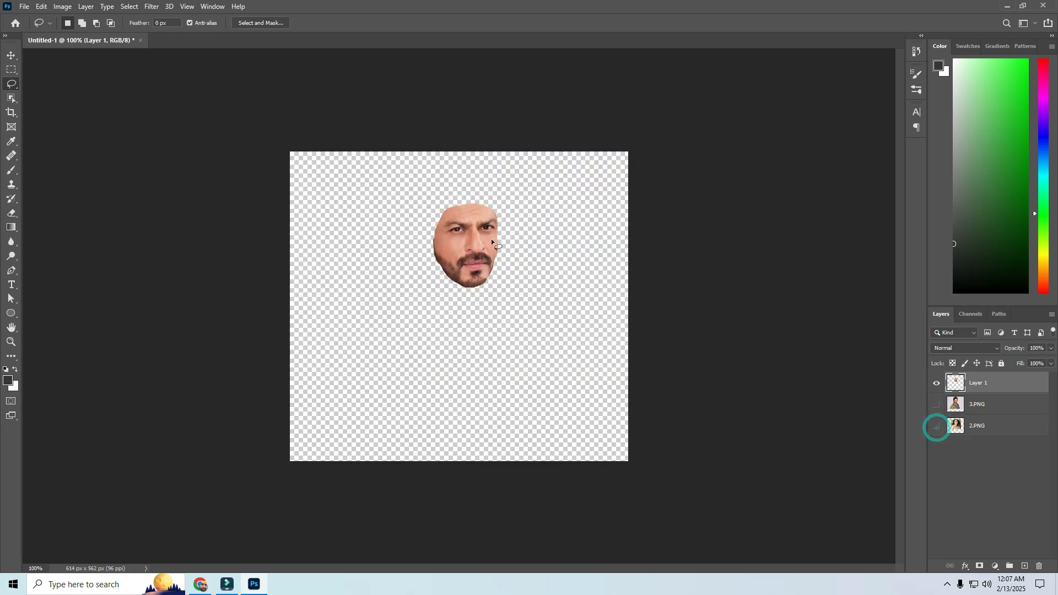
left_click(440, 226)
left_click_drag(460, 286, 453, 277)
left_click_drag(441, 226, 441, 227)
Step: Hide Layer 1, show the 2.PNG layer and delete the selected face area from it
left_click(935, 385)
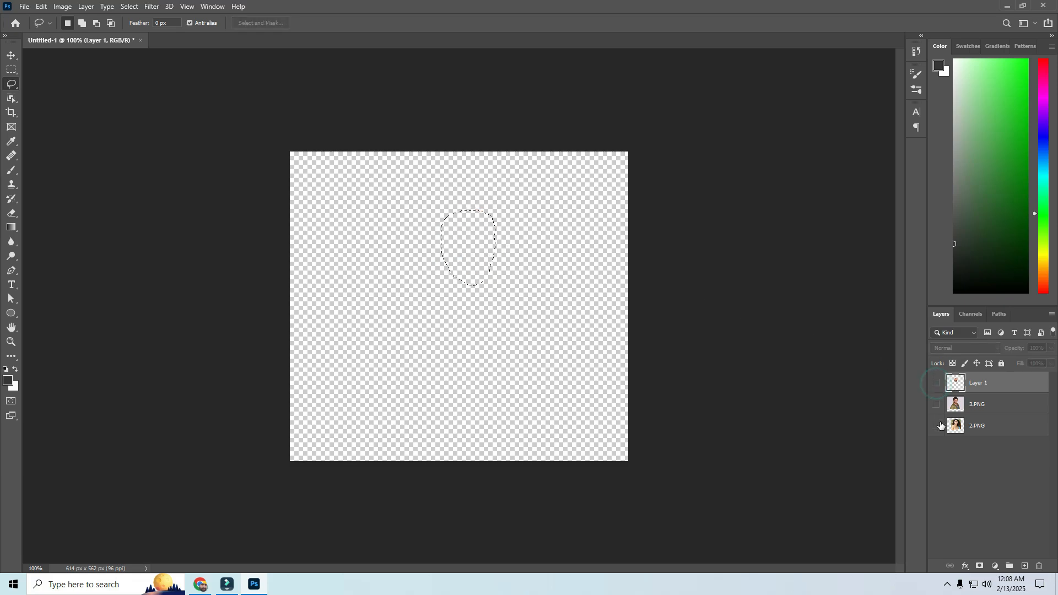
left_click(935, 426)
left_click(958, 427)
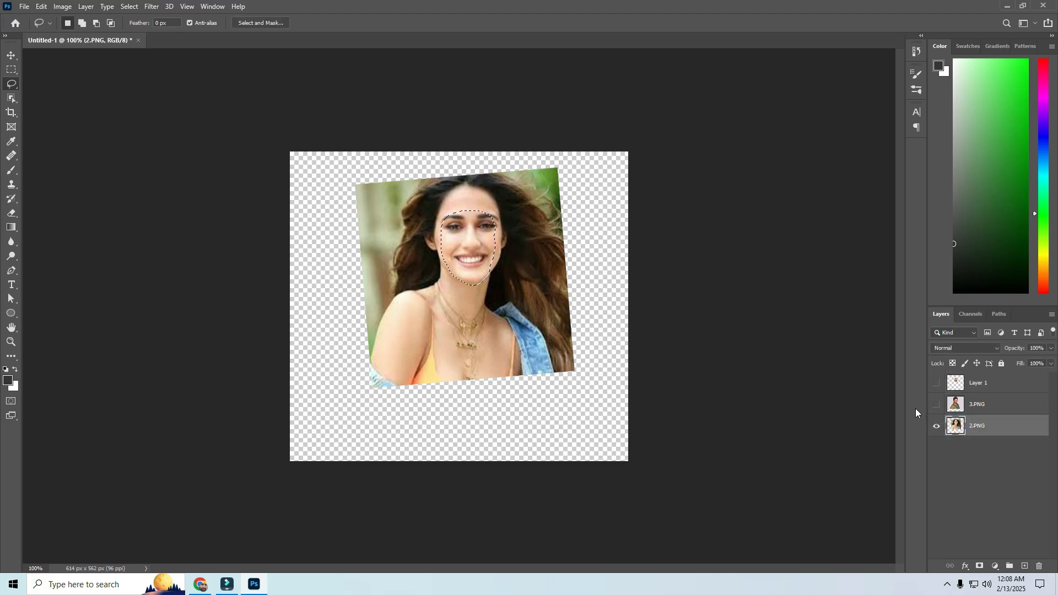
key("Delete")
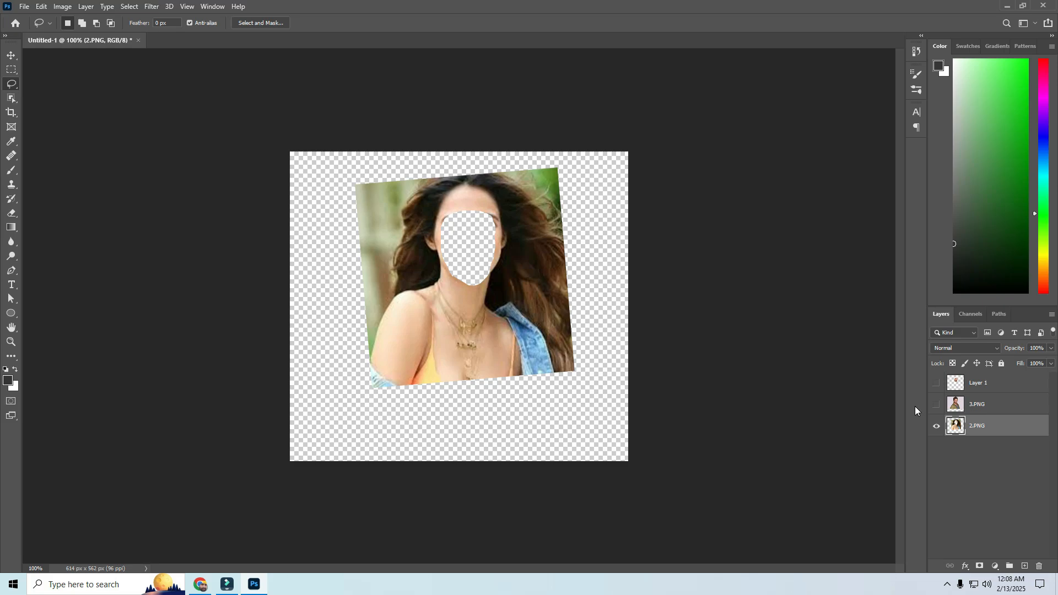
Step: Move the 2.PNG layer above 3.PNG and show the cut-out face on Layer 1 again
left_click_drag(976, 428, 967, 399)
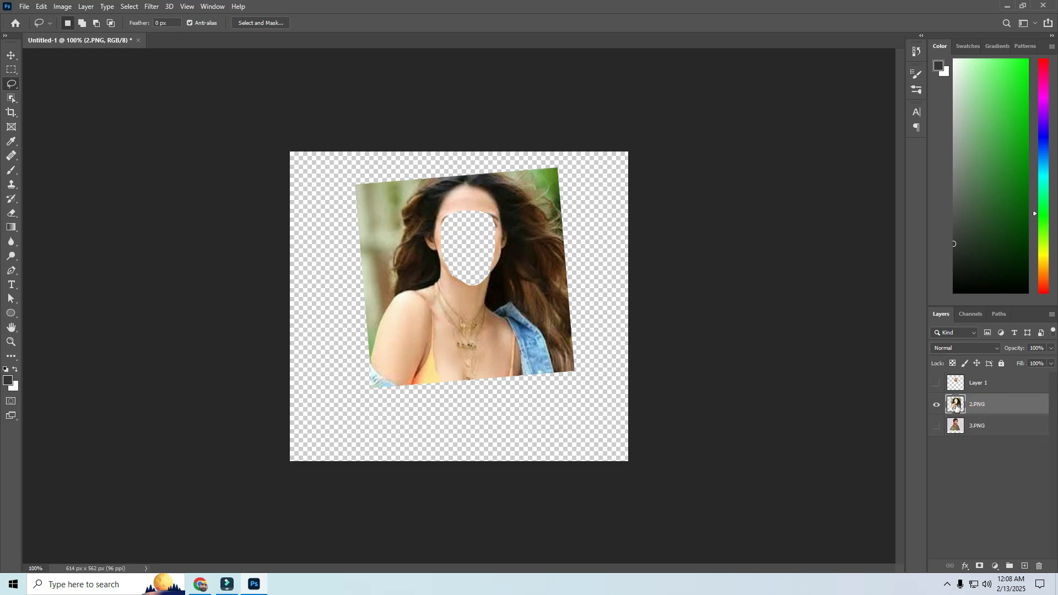
left_click(936, 383)
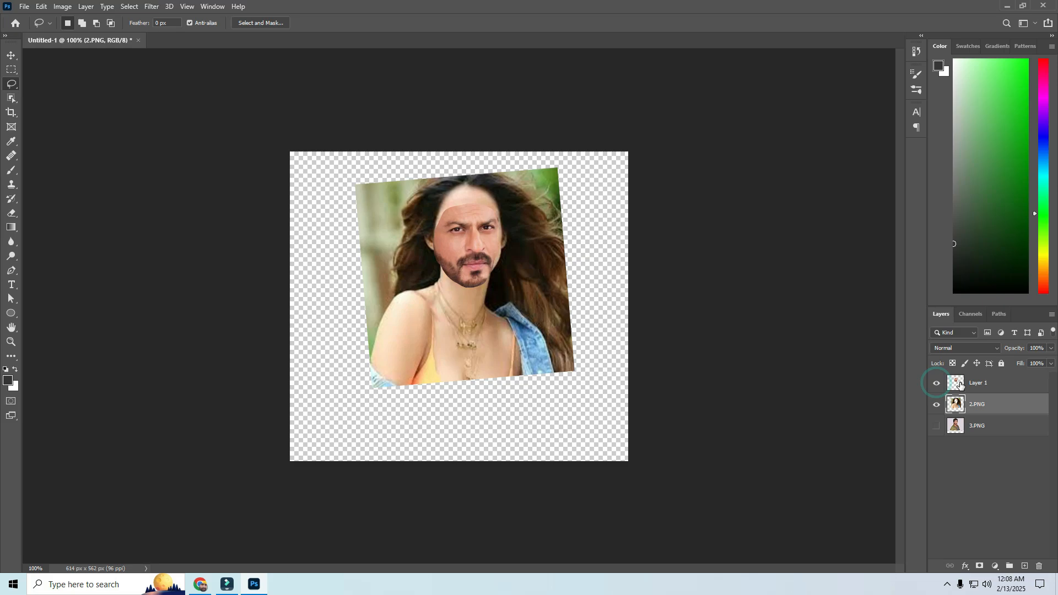
Step: Auto-blend Layer 1 and 2.PNG using Stack Images with seamless tones and colors and content-aware fill of transparent areas
left_click(966, 384)
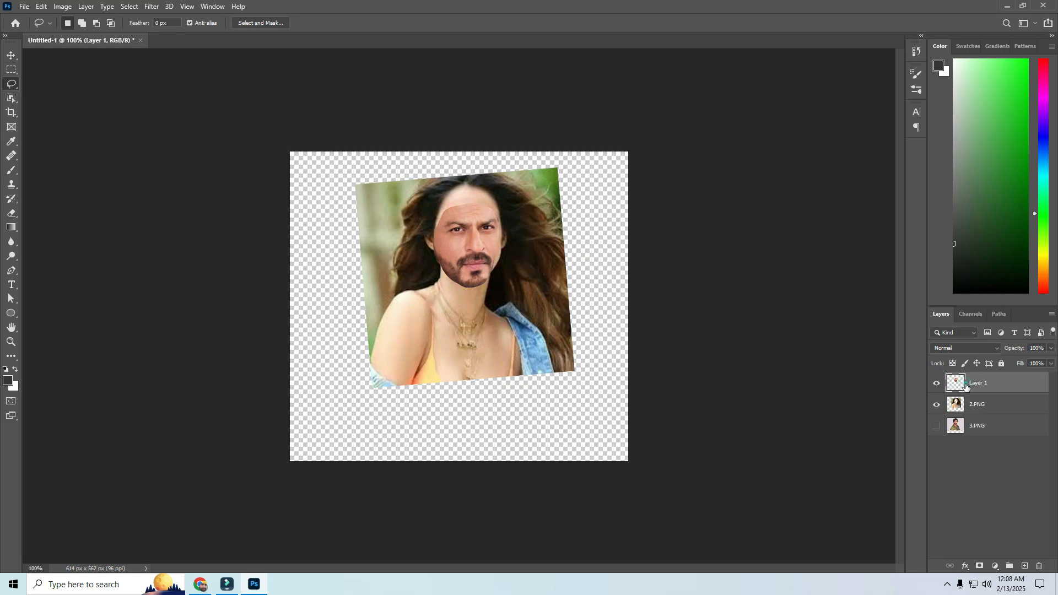
left_click(969, 404, "ctrl")
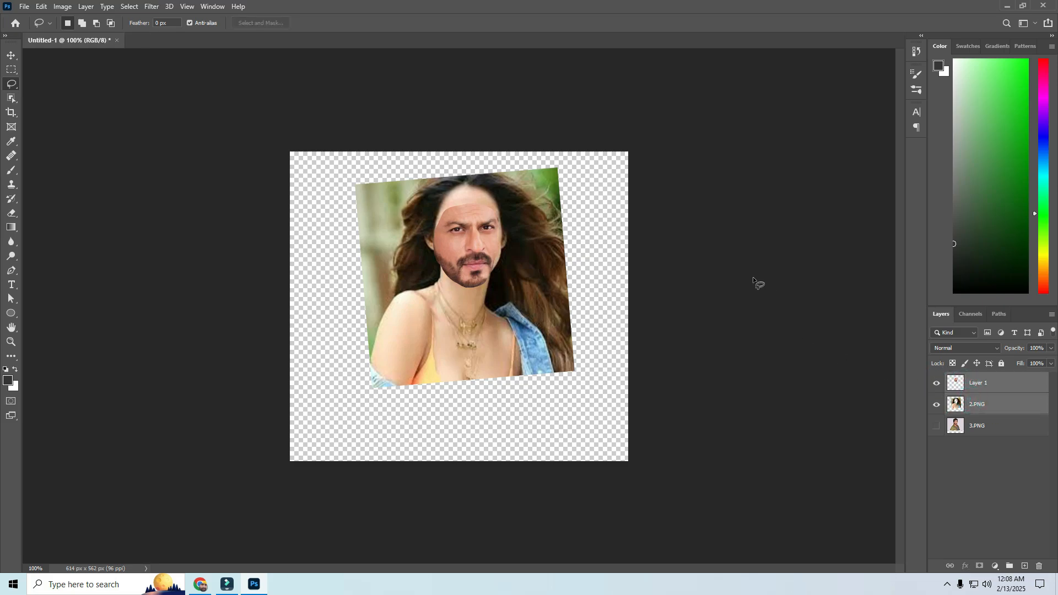
left_click(41, 6)
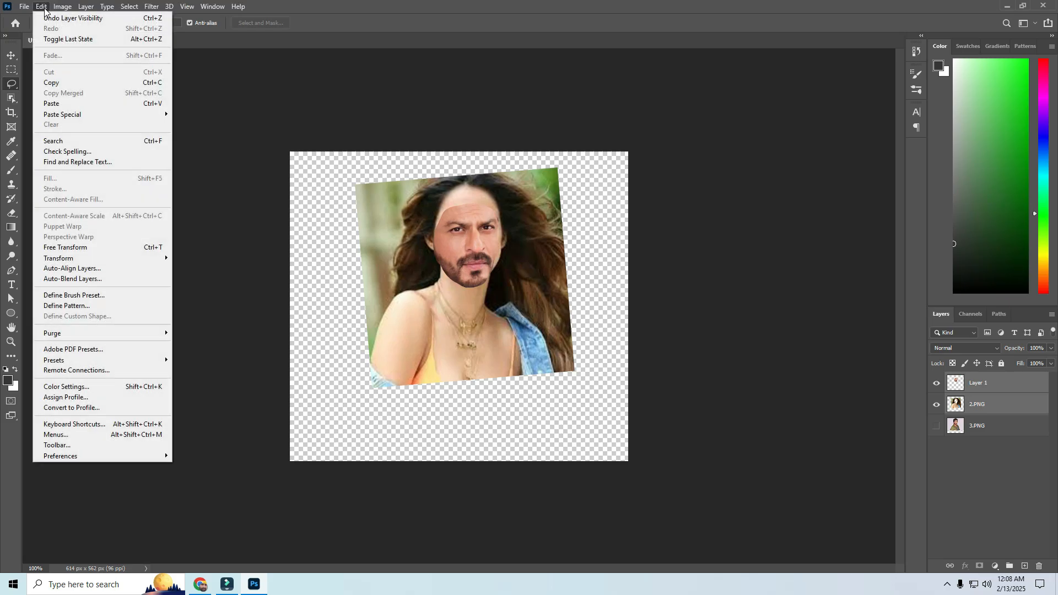
left_click(59, 283)
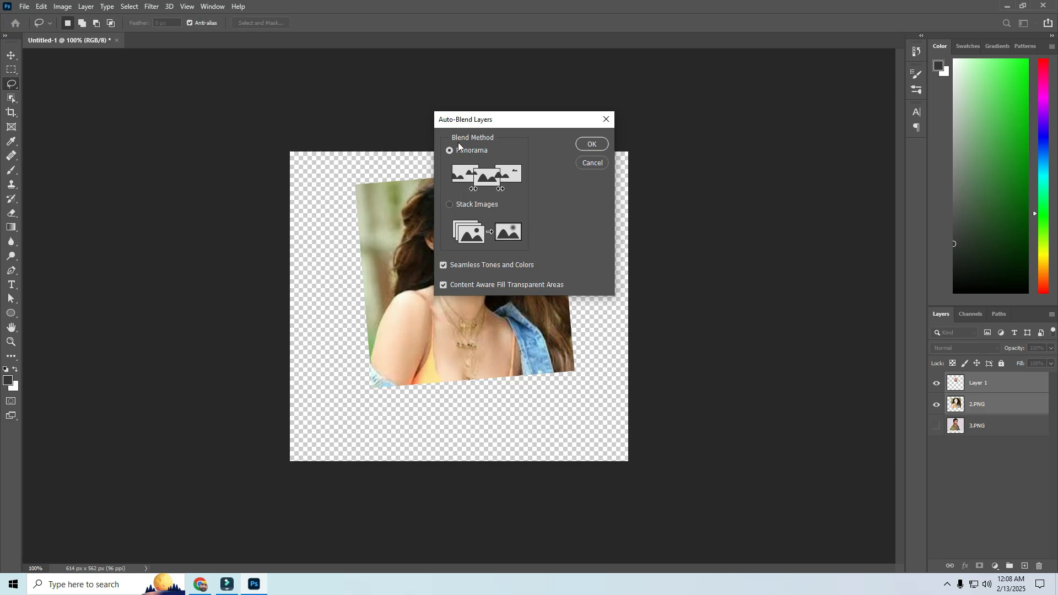
left_click(450, 205)
left_click(591, 145)
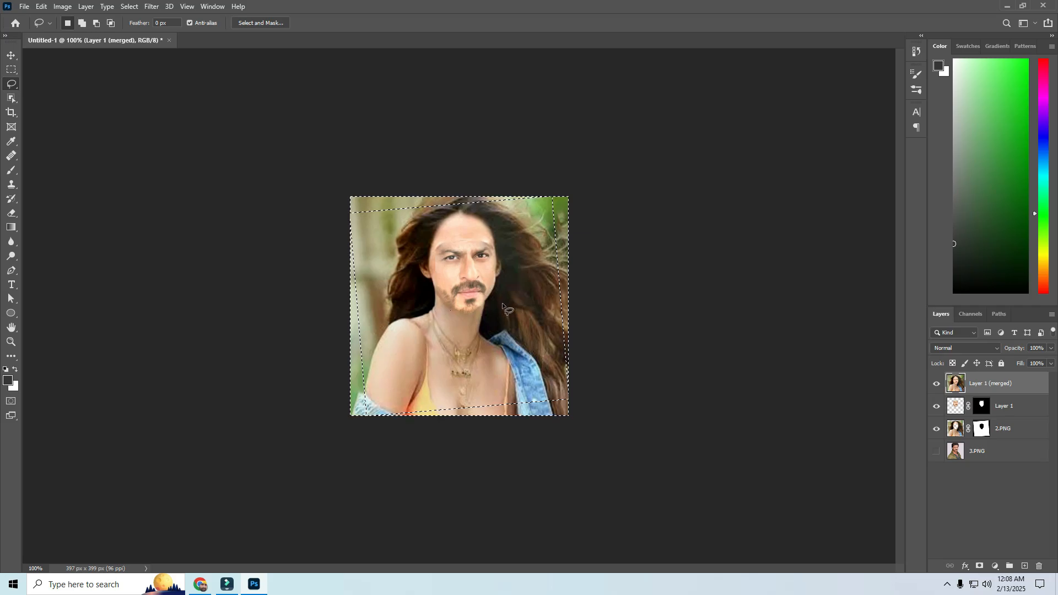
key("ctrl+0")
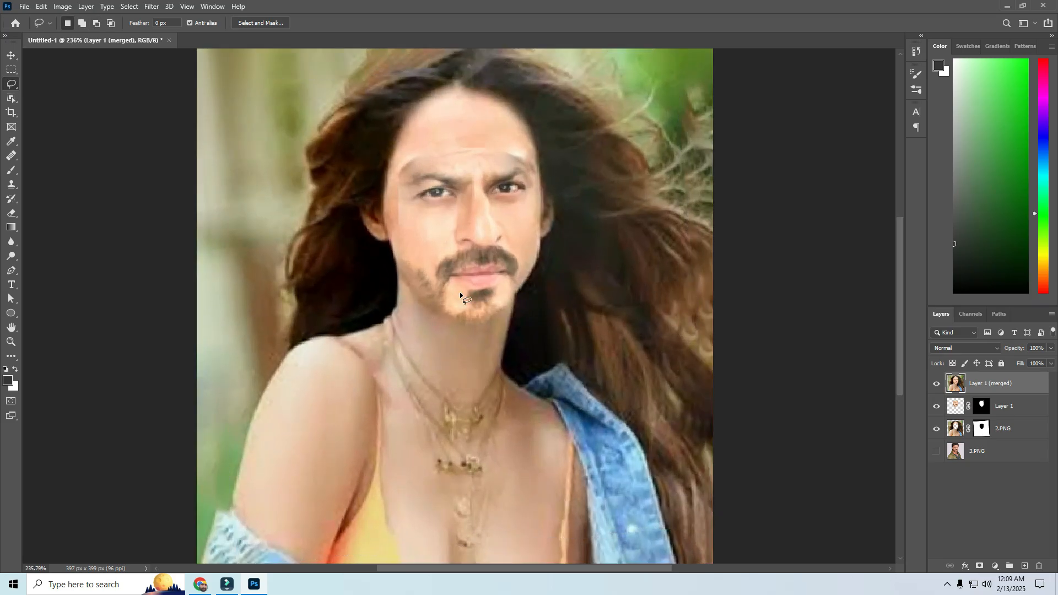